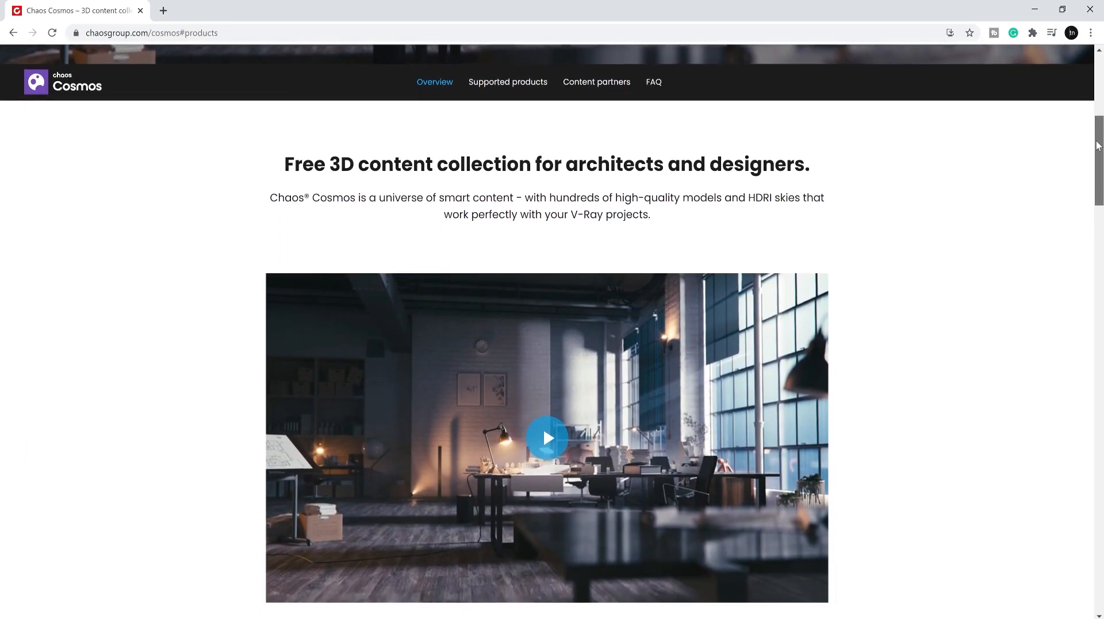
left_click_drag(283, 158, 656, 211)
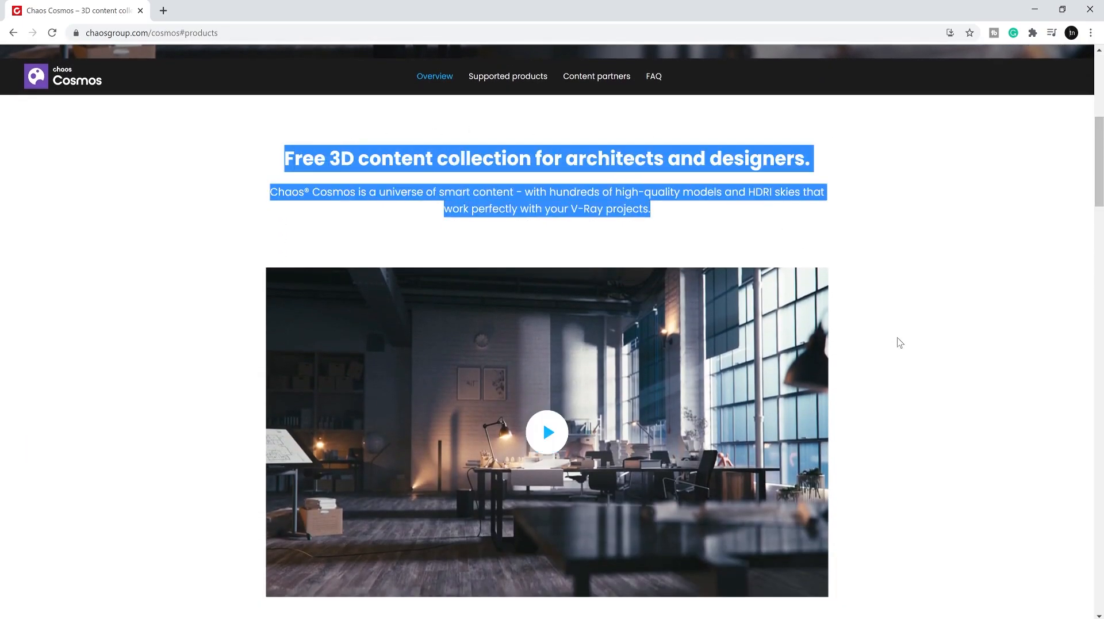
left_click_drag(1102, 169, 1102, 183)
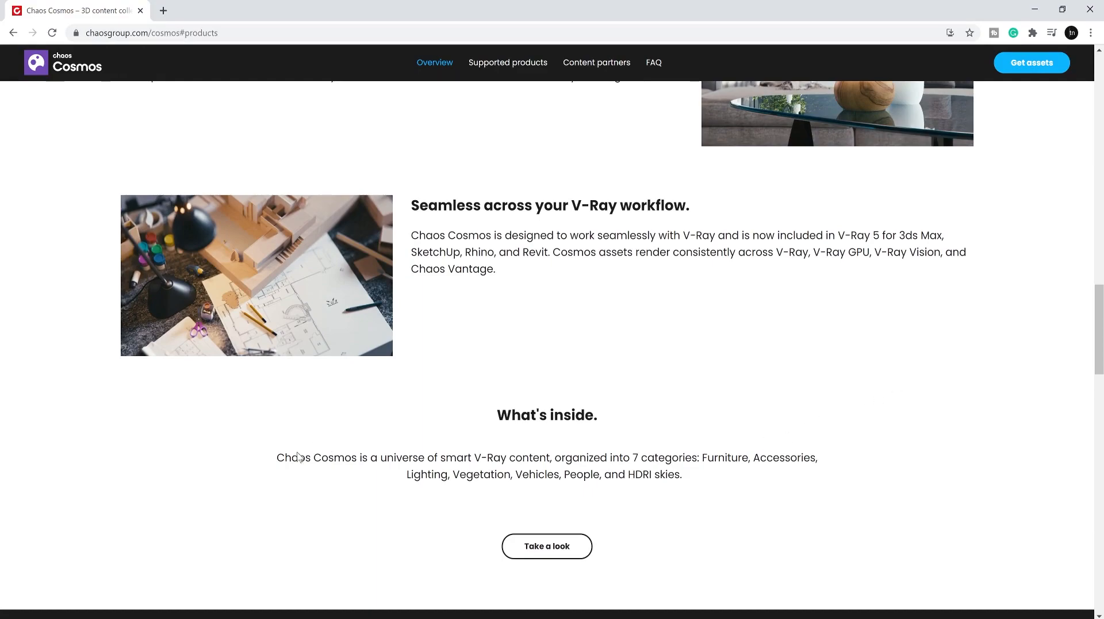
Step: Highlight the paragraph describing the Cosmos content categories on the overview page
left_click_drag(276, 457, 654, 474)
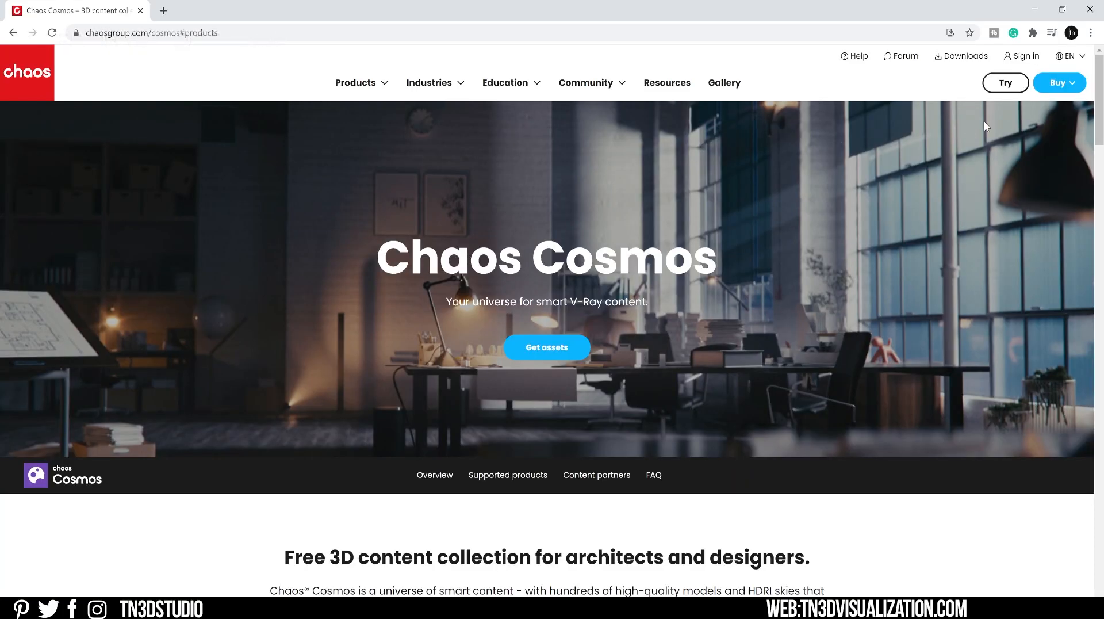
scroll(1101, 100, "down", 1)
scroll(1101, 101, "down", 4)
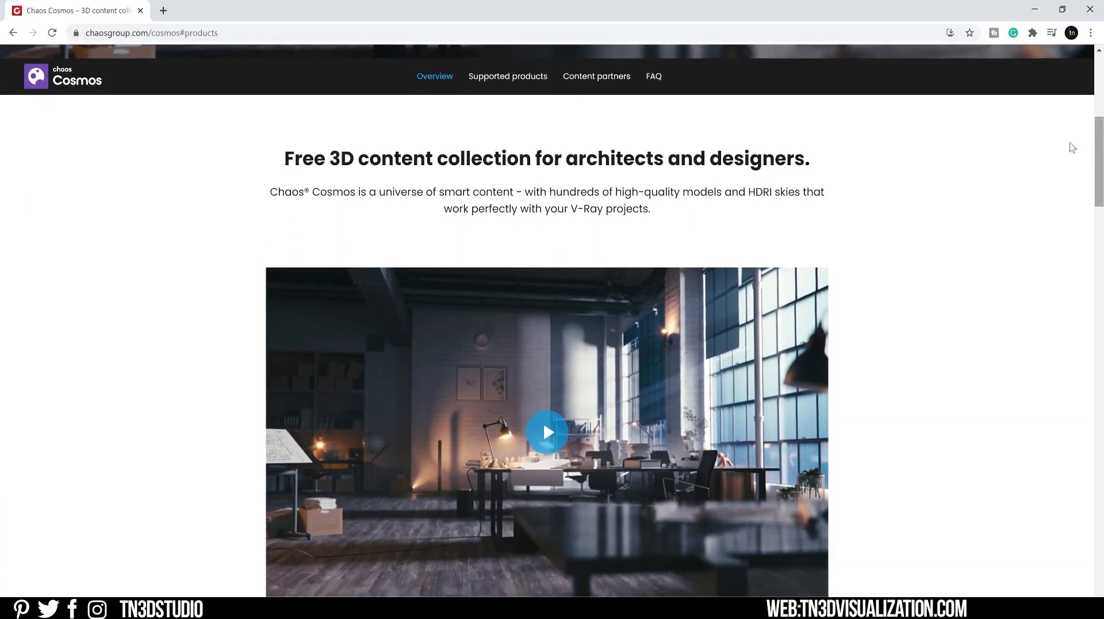
left_click_drag(281, 158, 715, 211)
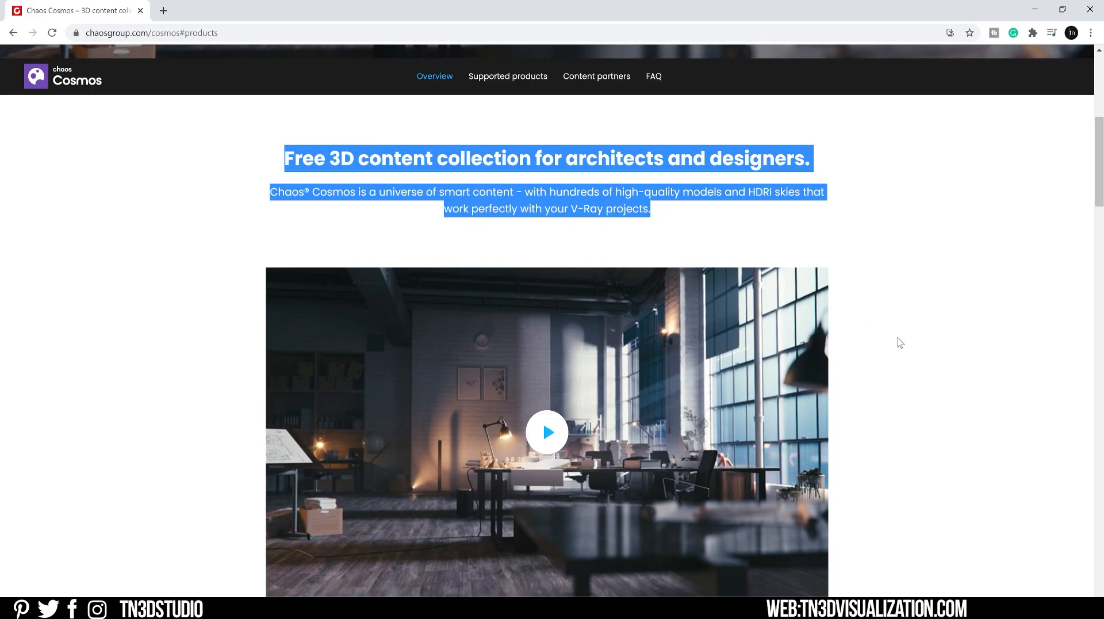
scroll(1092, 175, "down", 2)
scroll(1036, 210, "up", 1)
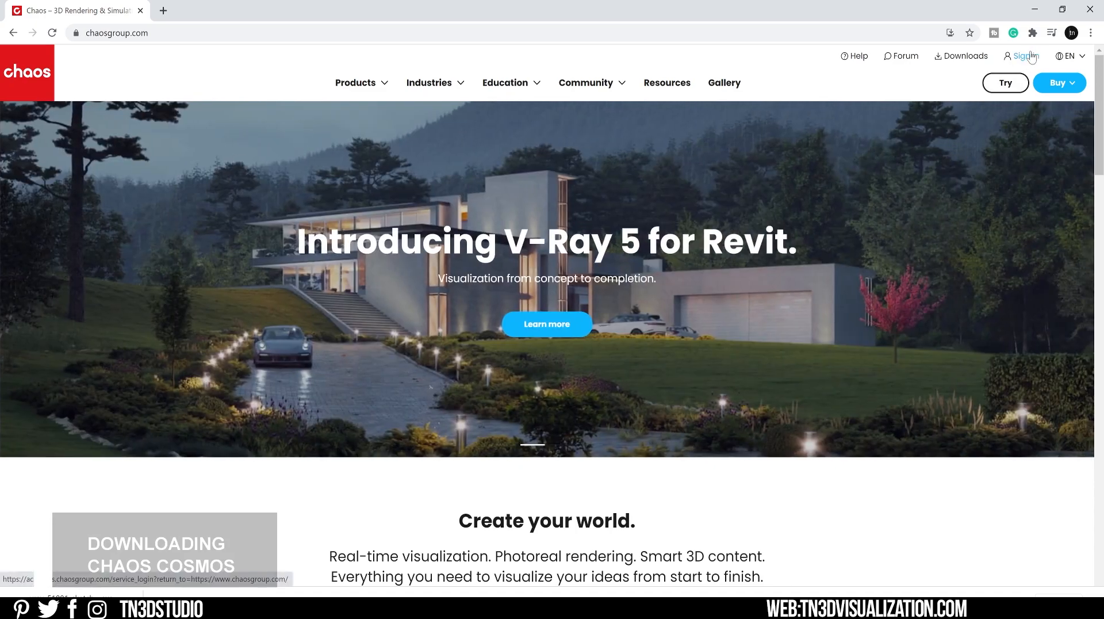
Step: Sign in to the Chaos account and reach the Cosmos 'How to get assets' page
left_click(1027, 55)
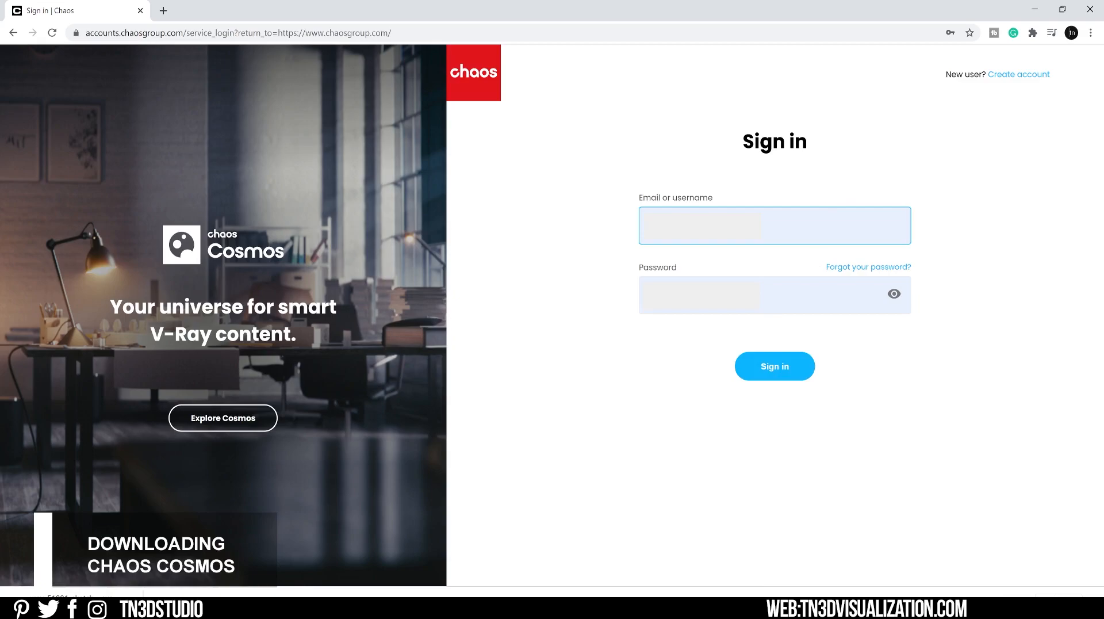
left_click(774, 368)
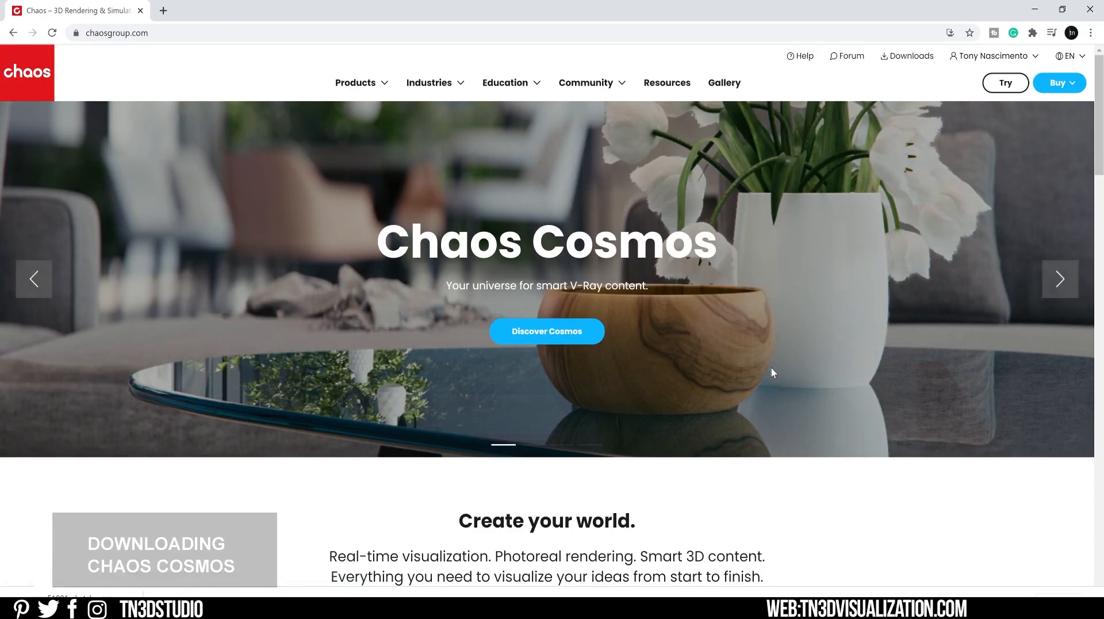
left_click(540, 330)
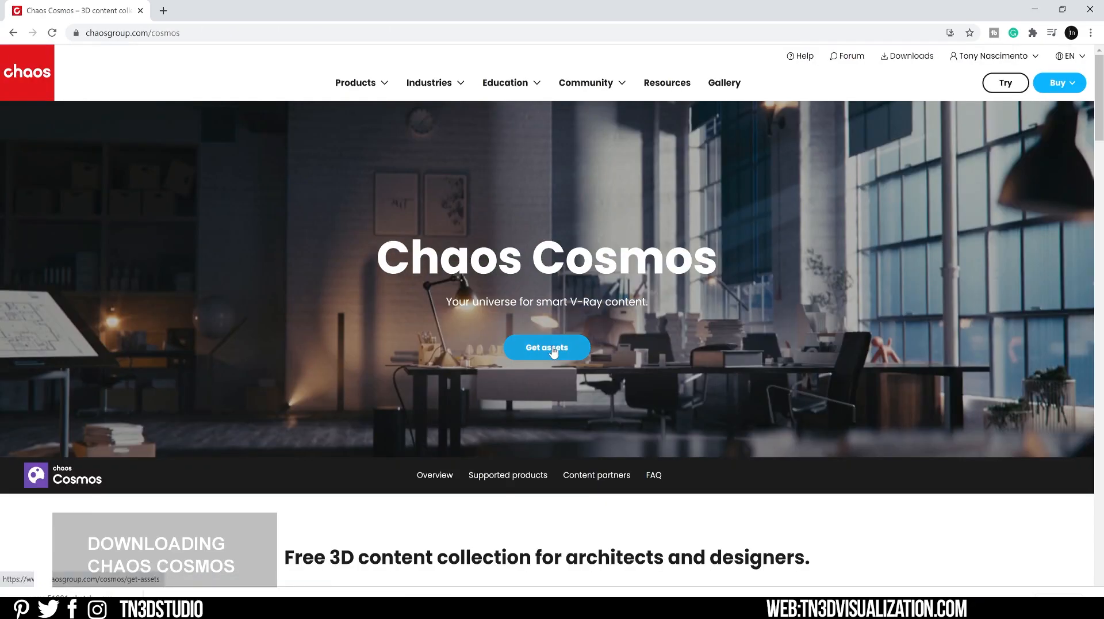
left_click(553, 350)
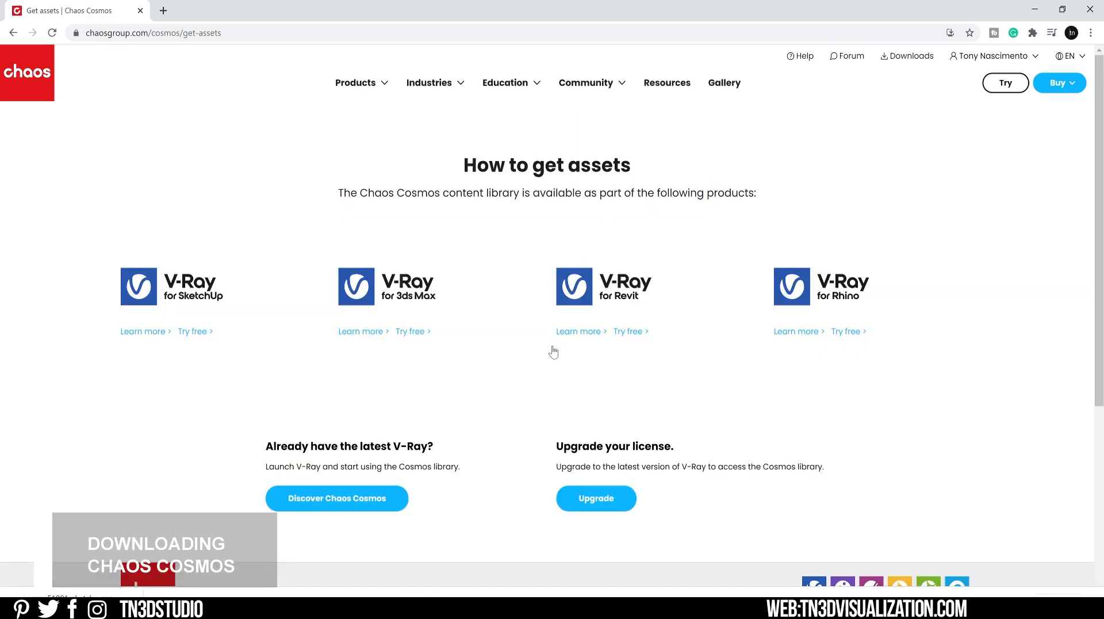
Step: Reach the V-Ray 5 for SketchUp NFR download for SketchUp 2020, then show the V-Ray settings editor in SketchUp
left_click(602, 498)
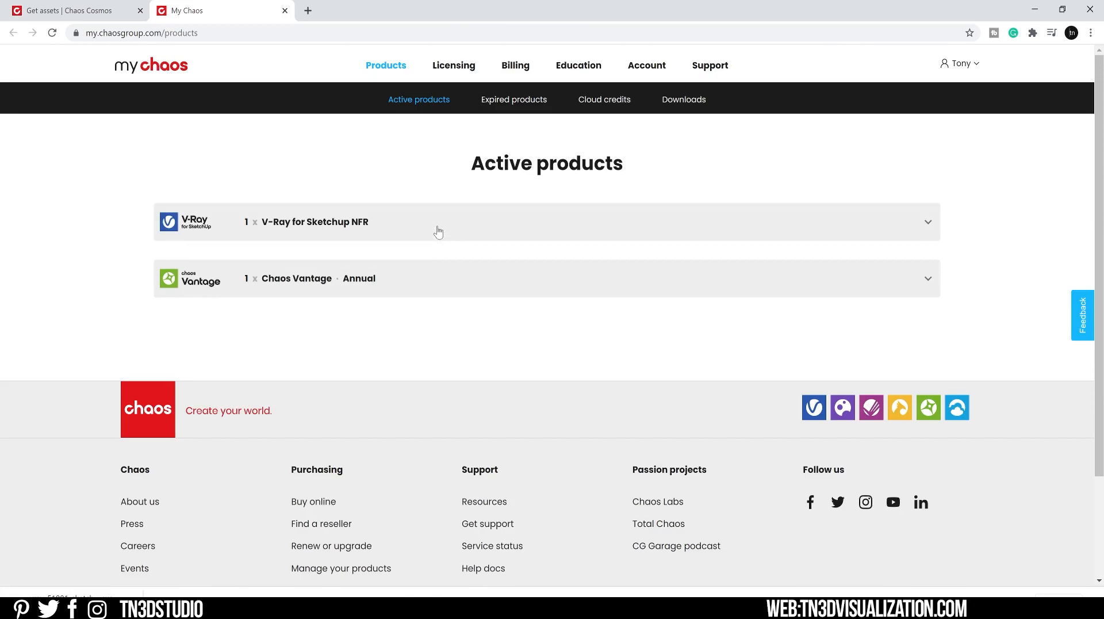
left_click(438, 230)
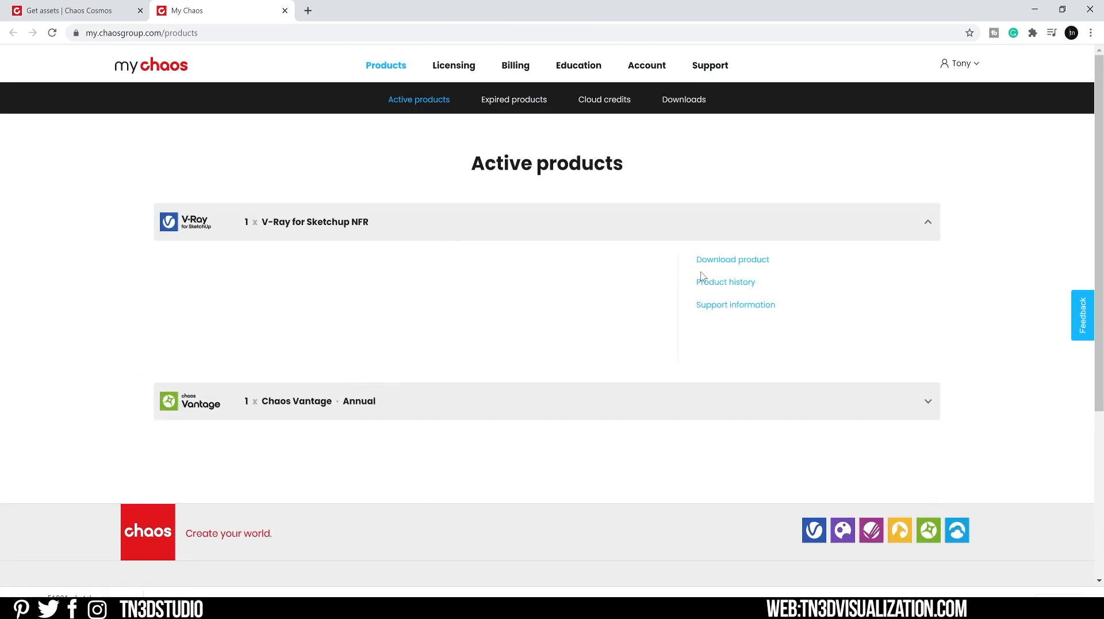
left_click(723, 261)
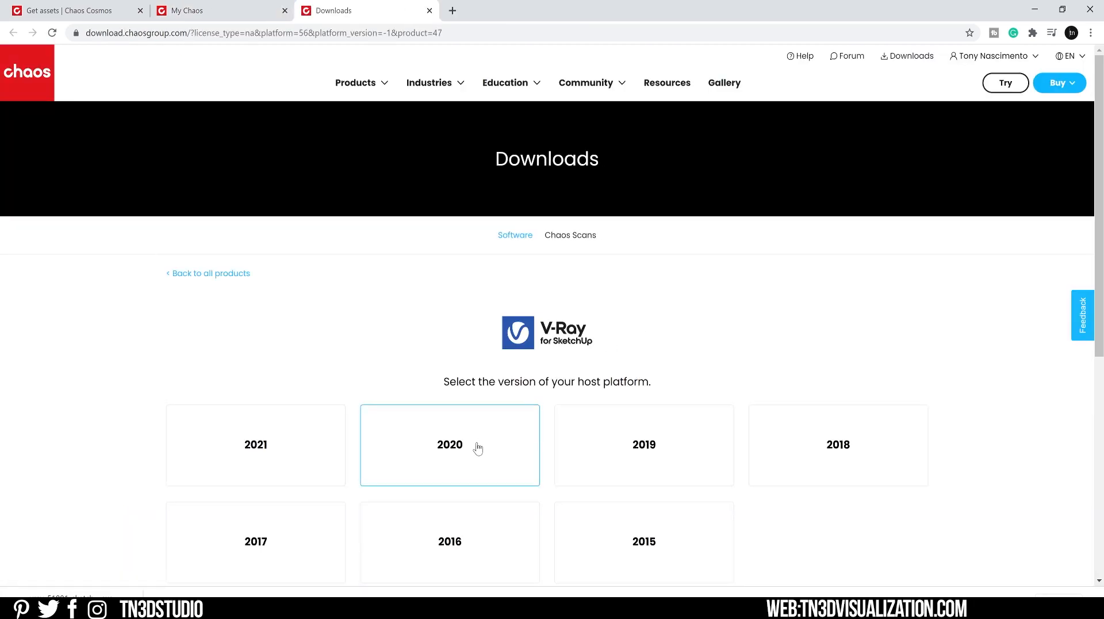
left_click(479, 448)
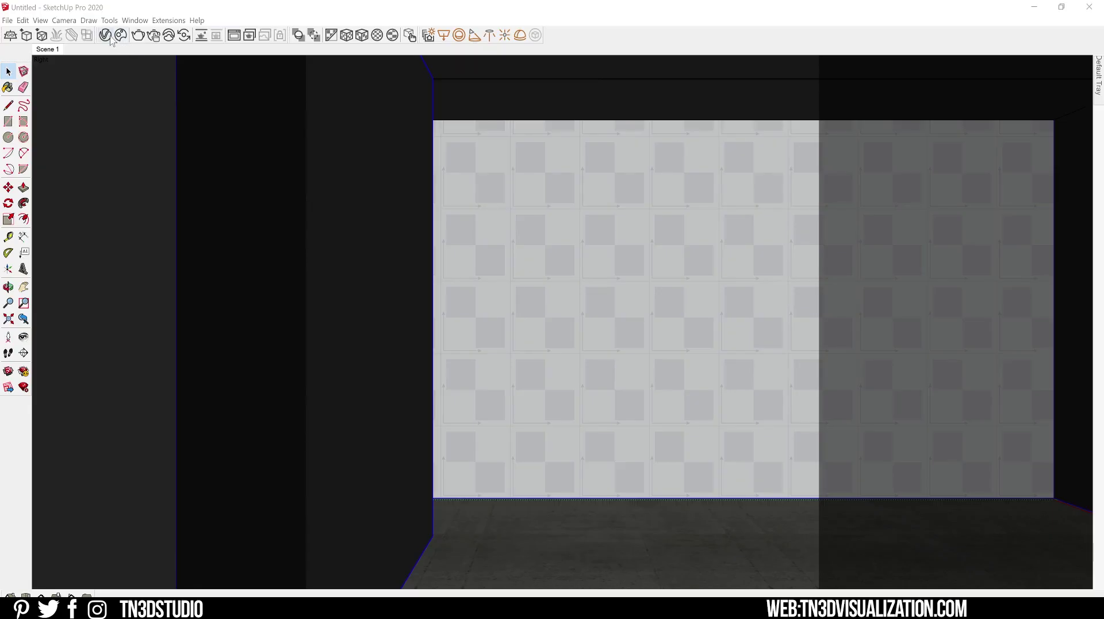
left_click(109, 36)
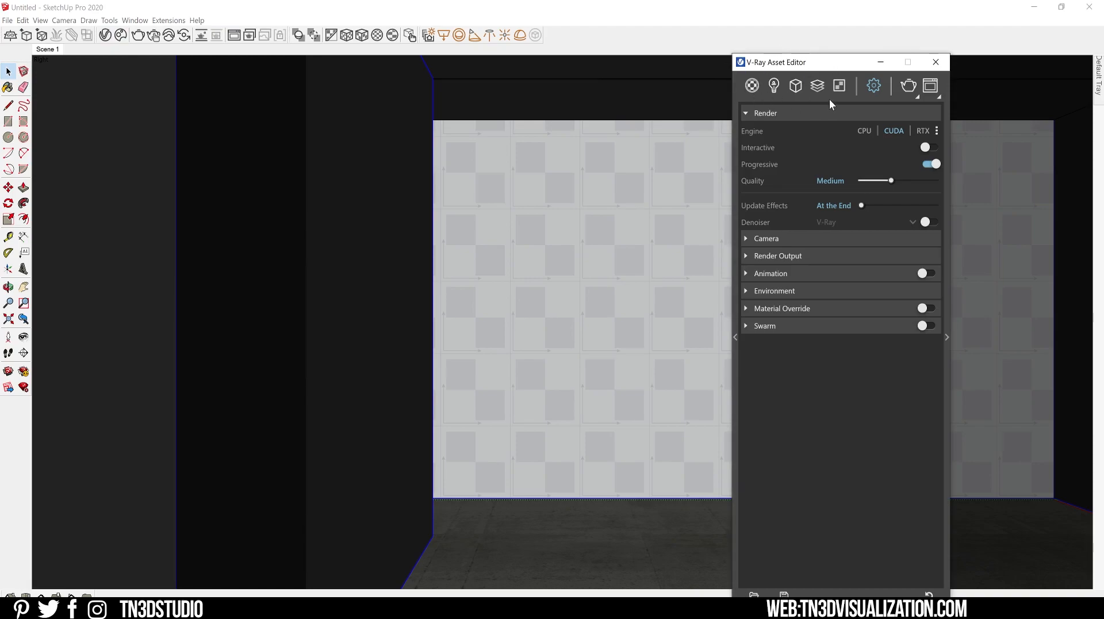
Step: Close the V-Ray Asset Editor and launch the Chaos Cosmos browser from the V-Ray toolbar
left_click(939, 63)
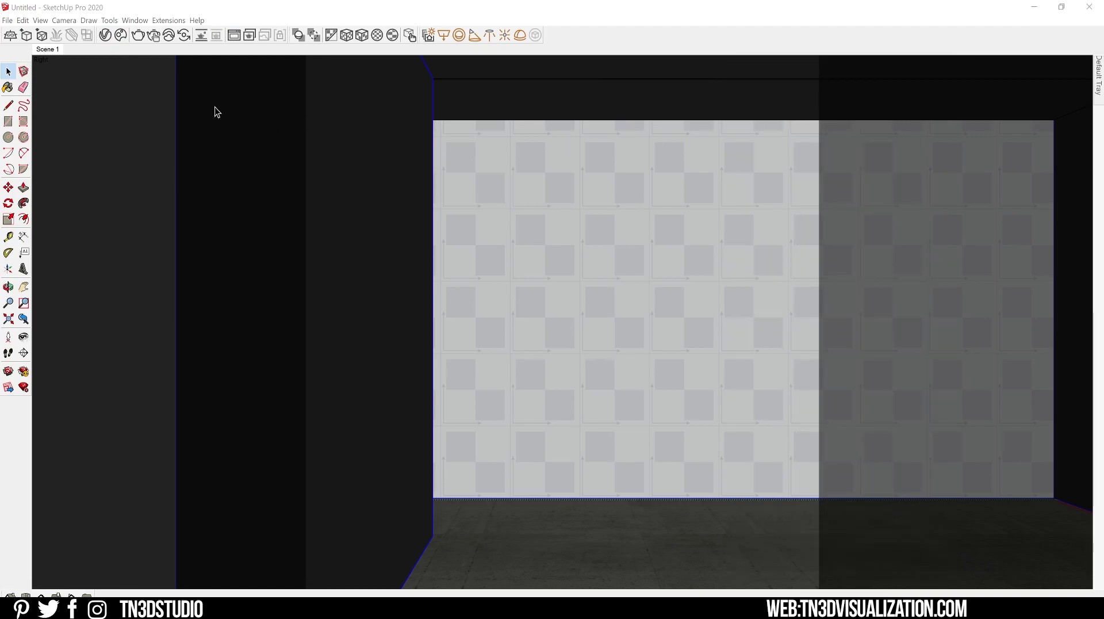
left_click(121, 35)
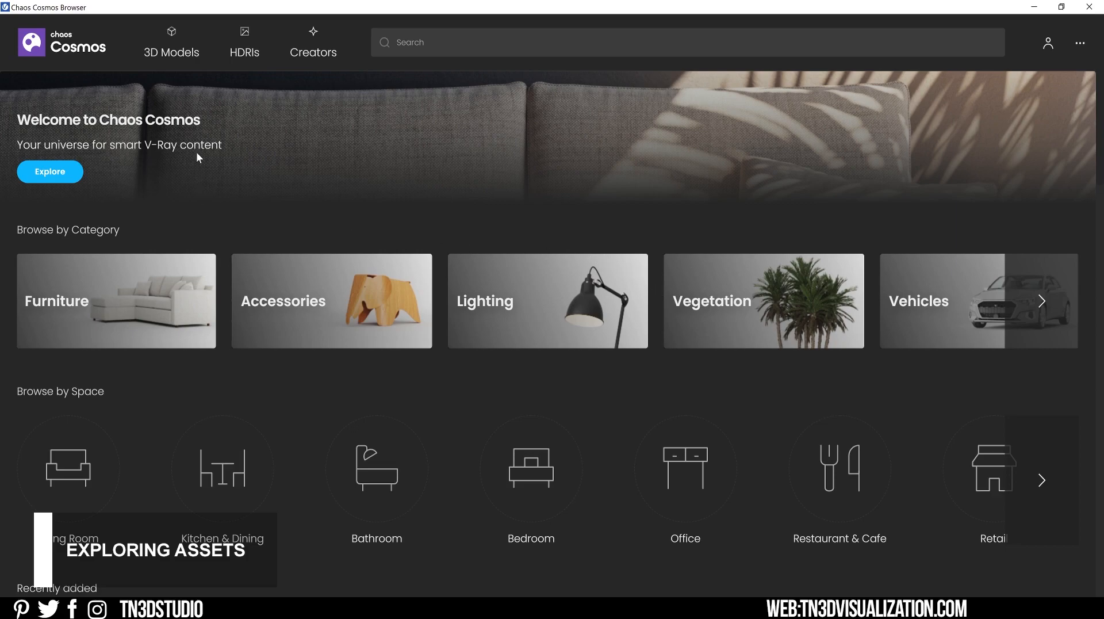
Step: Browse the 3D Models, HDRIs and Creators sections of the Cosmos library in turn
left_click(177, 51)
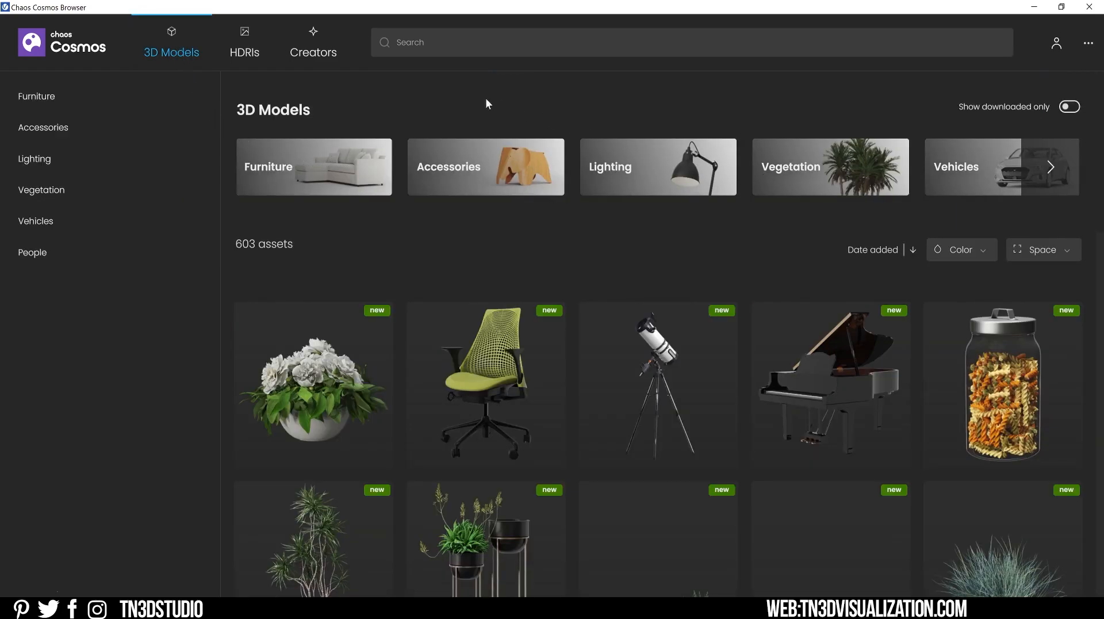
left_click(244, 53)
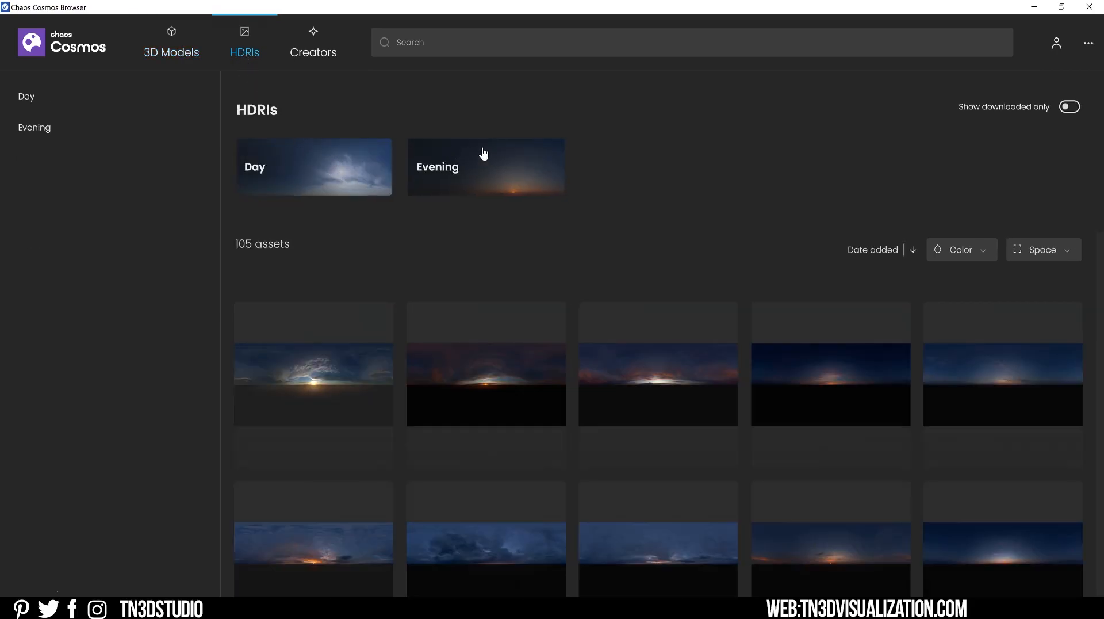
left_click(316, 53)
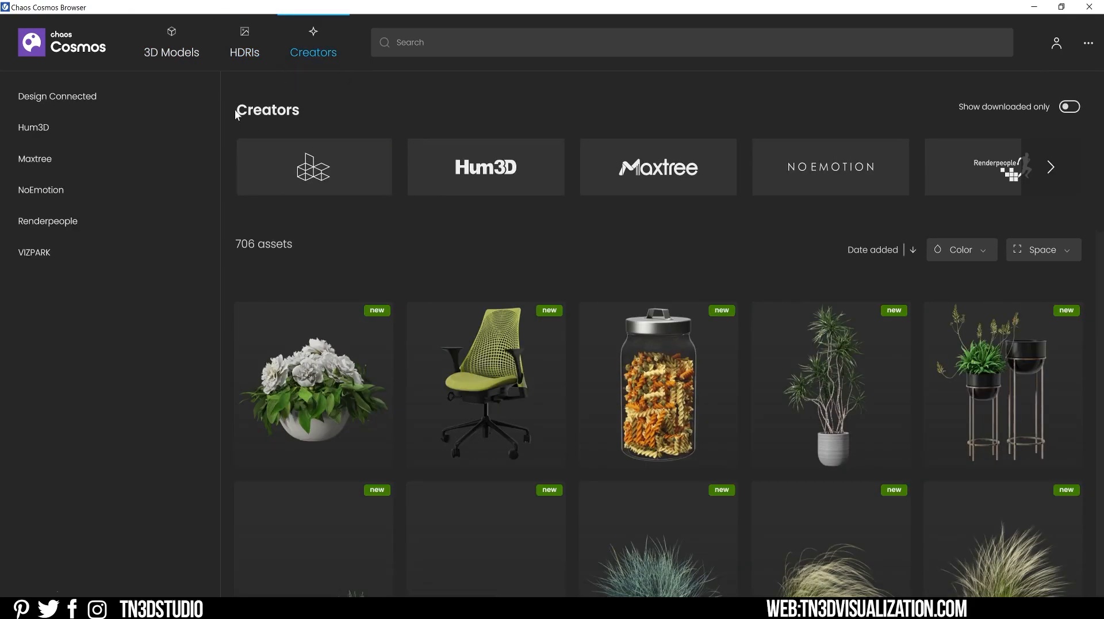
Step: Highlight the Creators heading and page the creator-studios carousel right and back left
left_click_drag(236, 115, 300, 113)
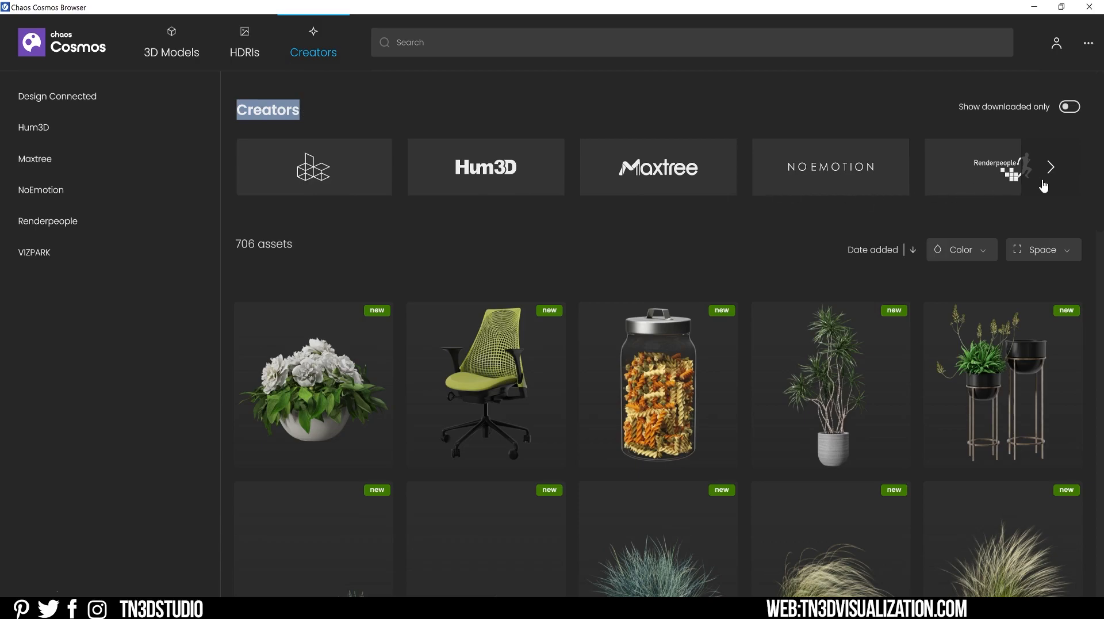
left_click(1057, 169)
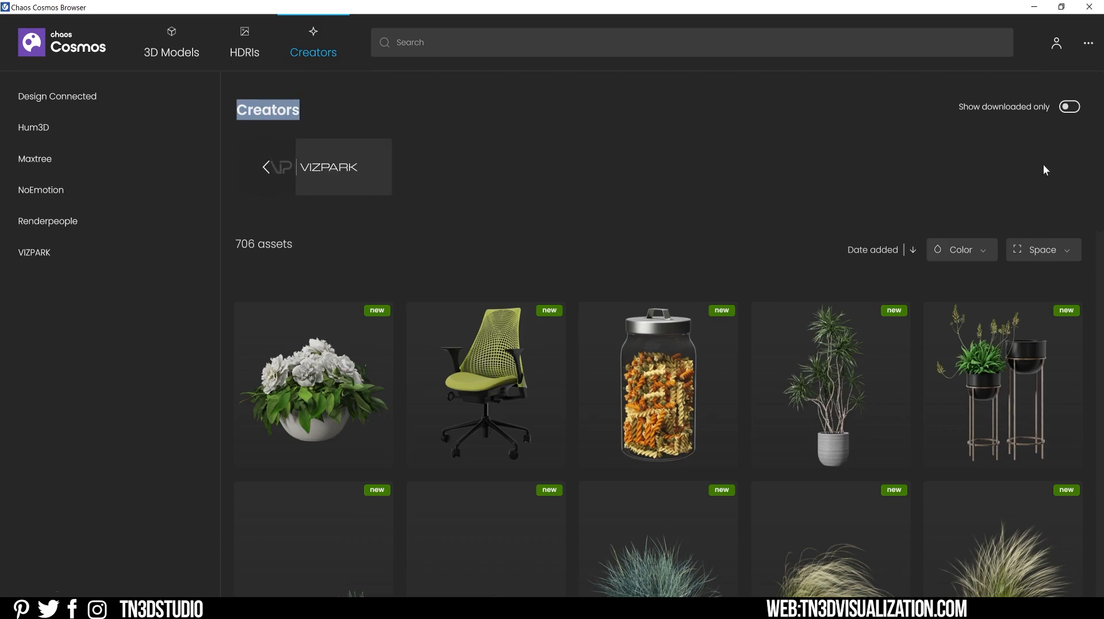
left_click(266, 168)
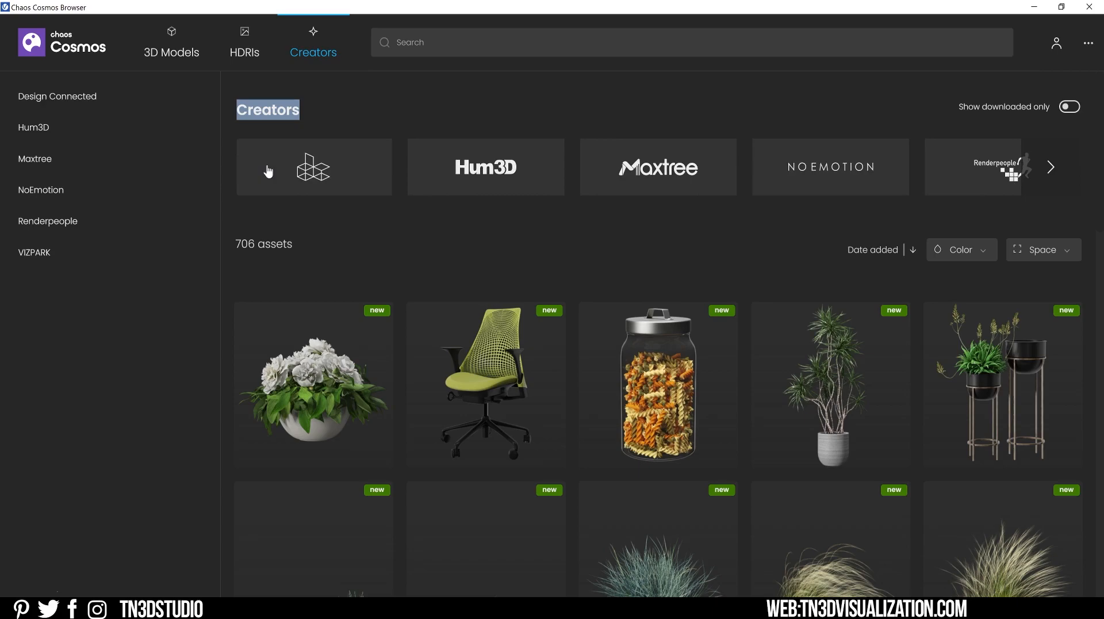
Step: Rerun a previous search from the recent-terms list, then return to the Cosmos home page
left_click(423, 42)
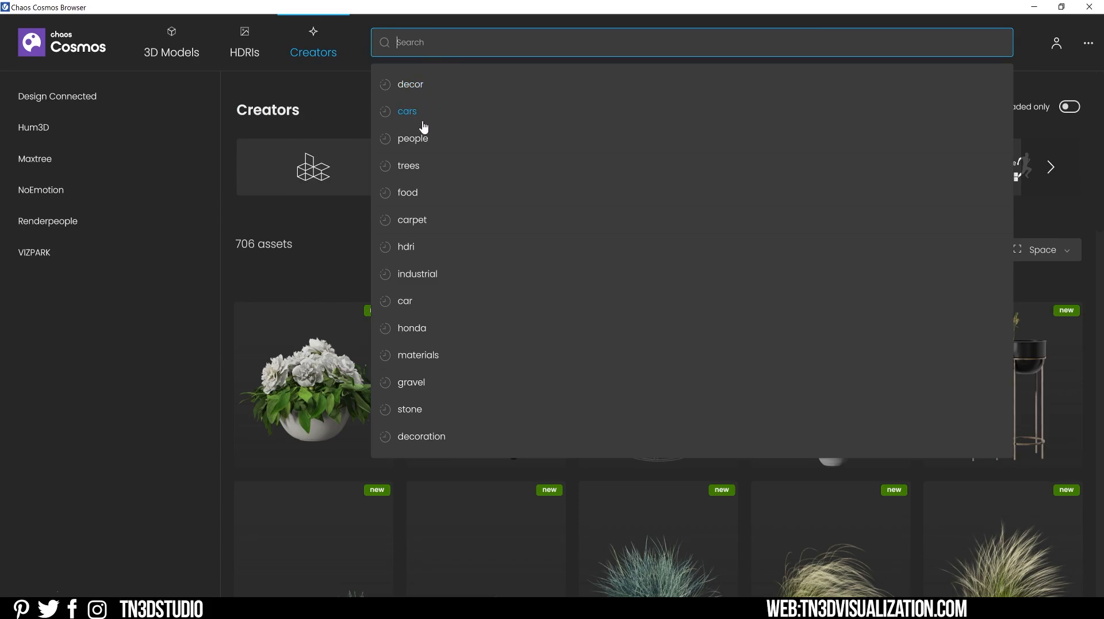
left_click(419, 164)
scroll(510, 198, "down", 3)
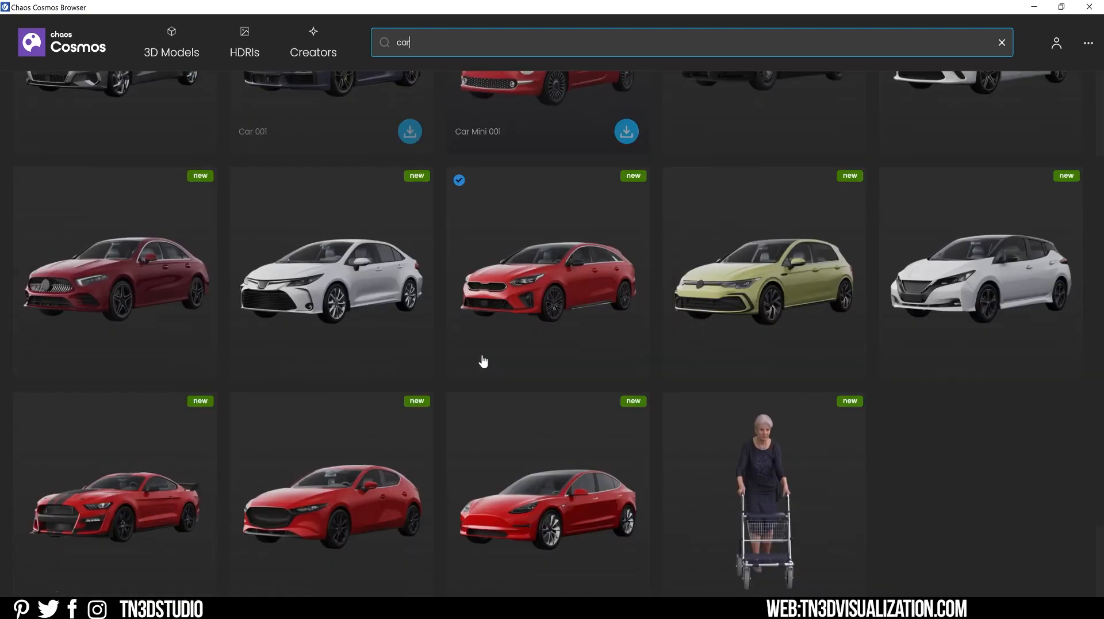
scroll(552, 273, "down", 10)
scroll(554, 274, "down", 5)
scroll(554, 275, "down", 1)
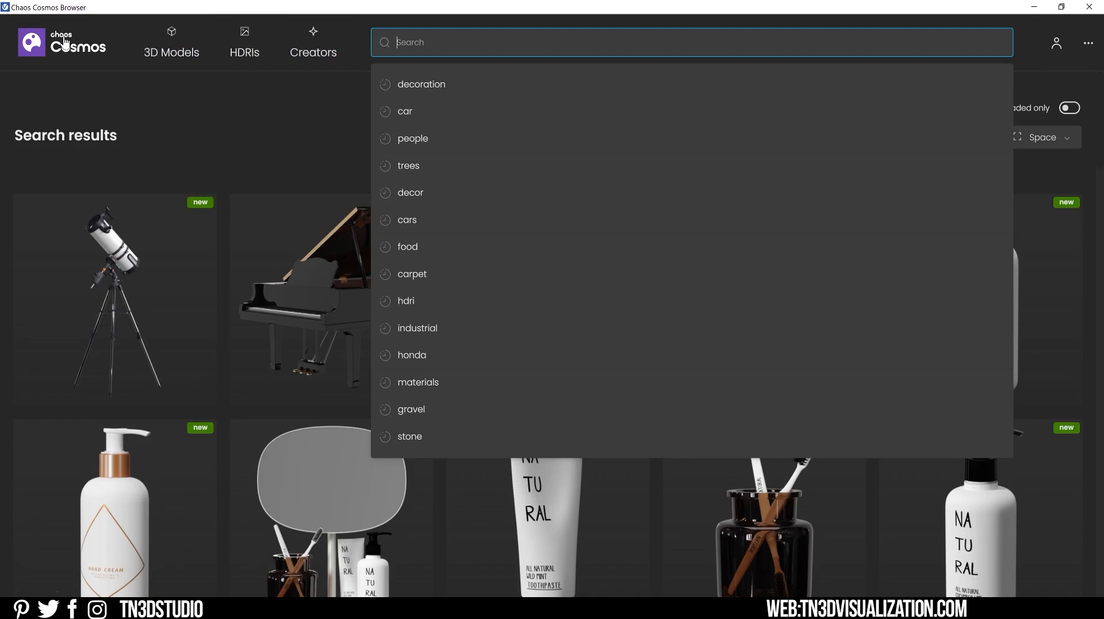
left_click(65, 40)
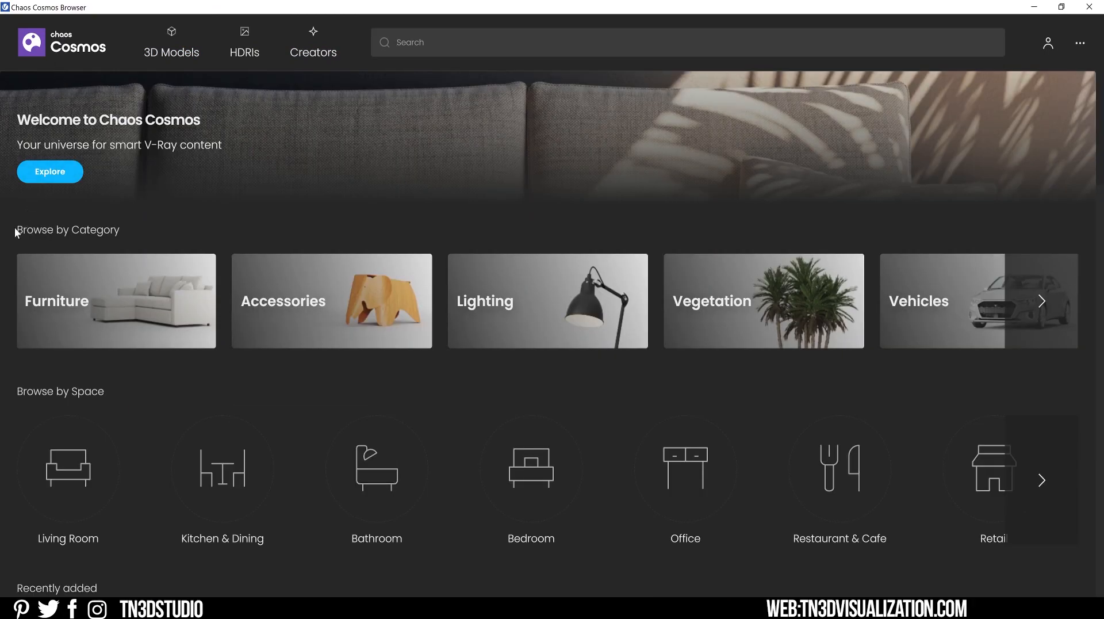
Step: Look through the home page, visit the Furniture category, then enter the Lighting category
left_click_drag(16, 228, 123, 230)
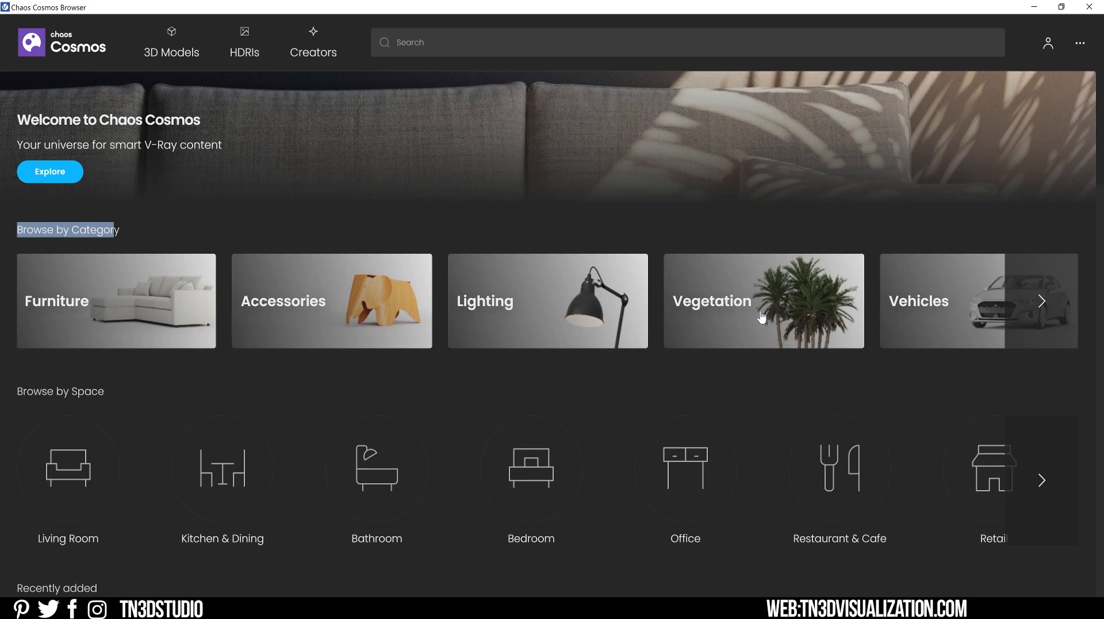
scroll(749, 427, "down", 2)
scroll(725, 419, "down", 1)
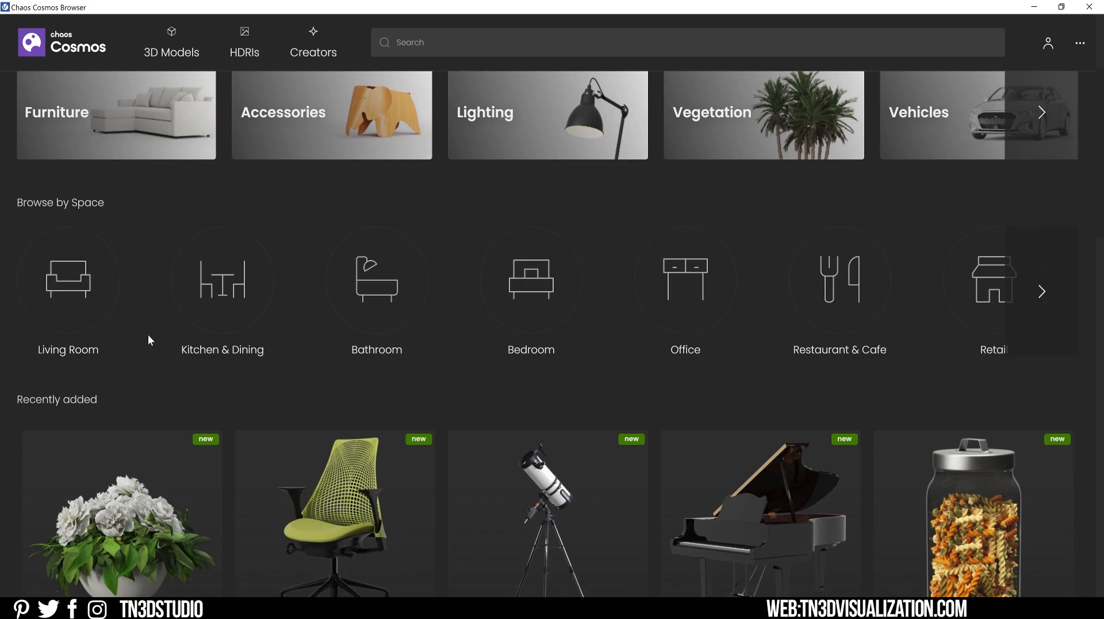
left_click_drag(16, 399, 122, 401)
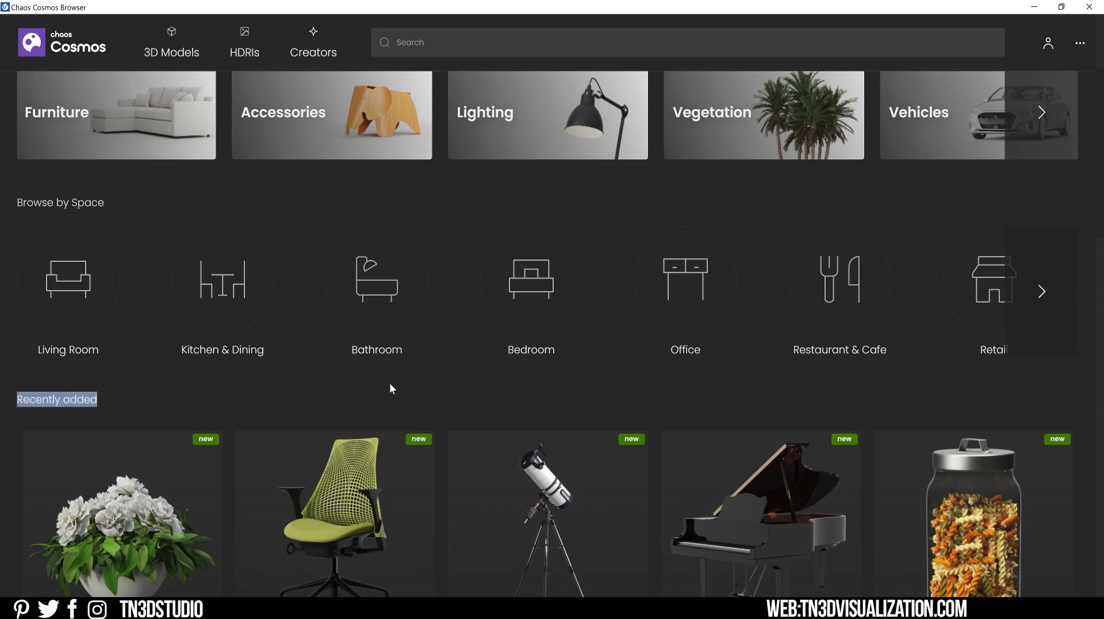
scroll(471, 369, "down", 3)
scroll(471, 368, "down", 2)
scroll(471, 368, "down", 4)
scroll(471, 370, "down", 4)
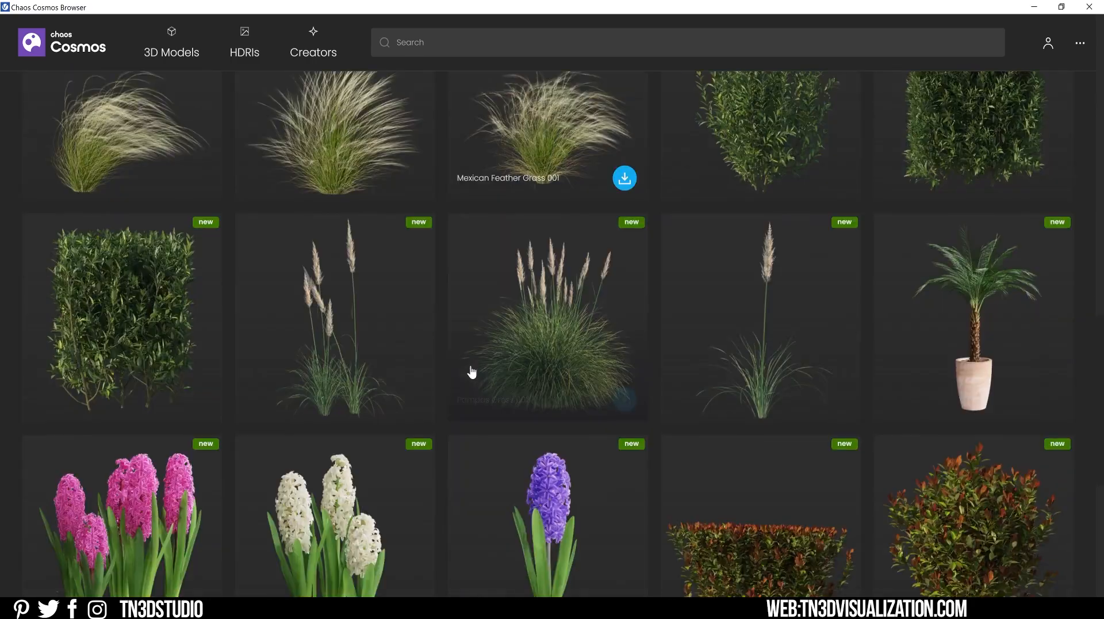
scroll(471, 371, "down", 2)
scroll(471, 371, "down", 1)
scroll(471, 371, "down", 4)
scroll(472, 371, "down", 2)
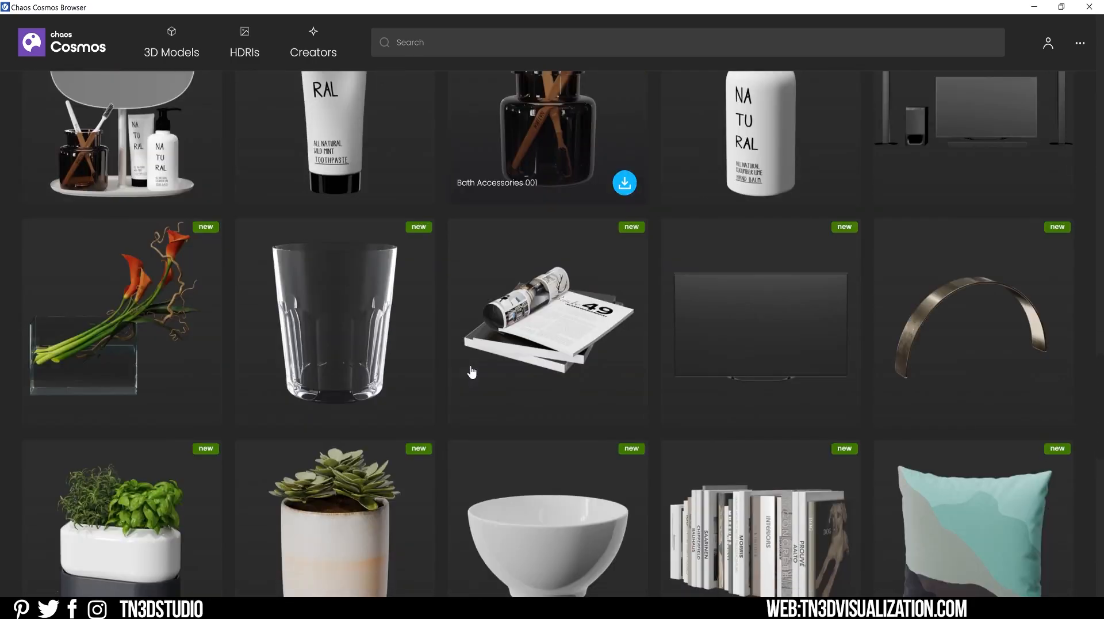
scroll(471, 372, "up", 2)
scroll(471, 372, "up", 4)
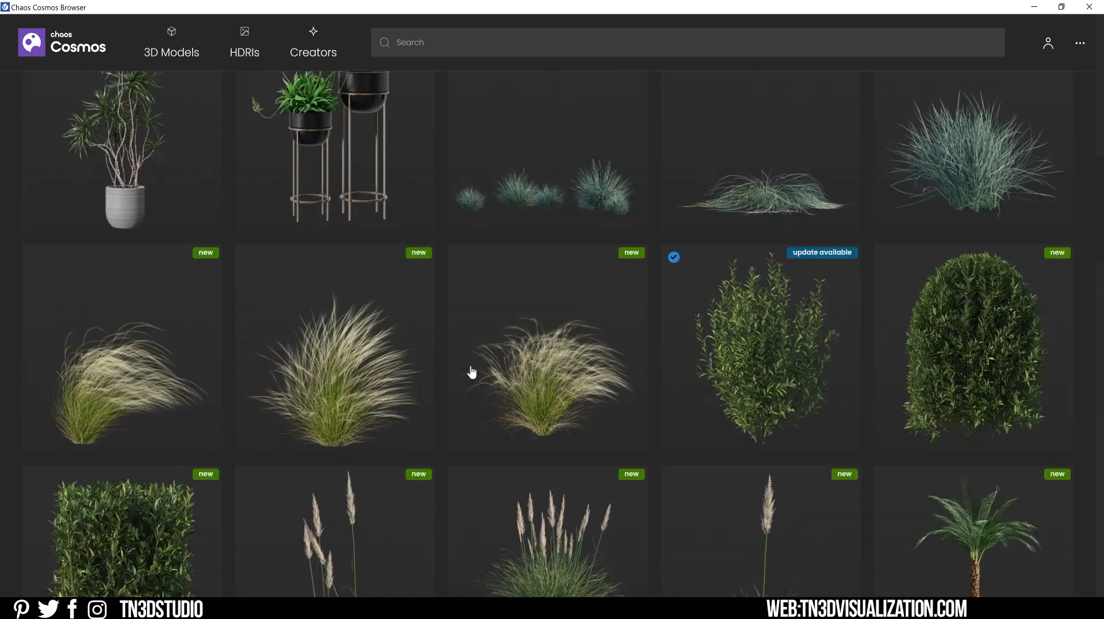
scroll(471, 371, "up", 2)
scroll(471, 371, "up", 5)
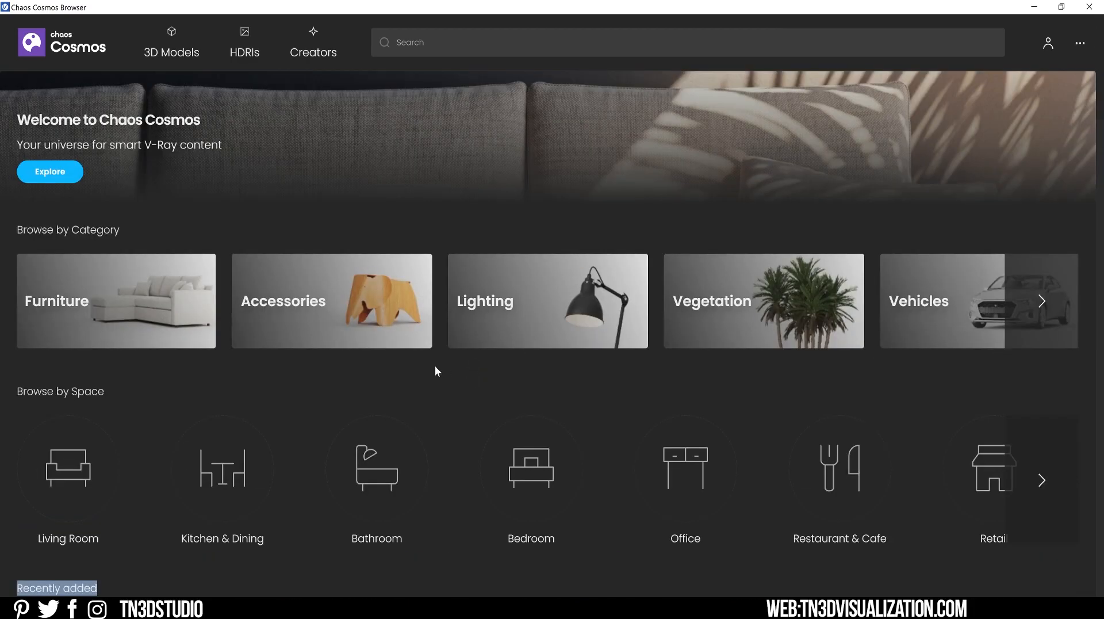
left_click(140, 314)
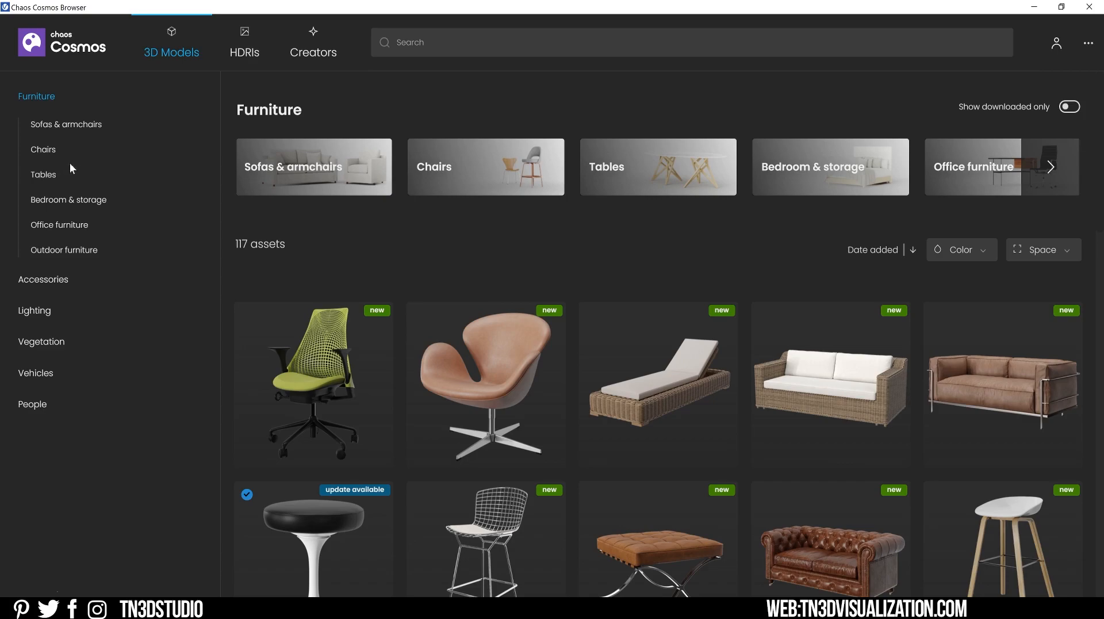
left_click(78, 54)
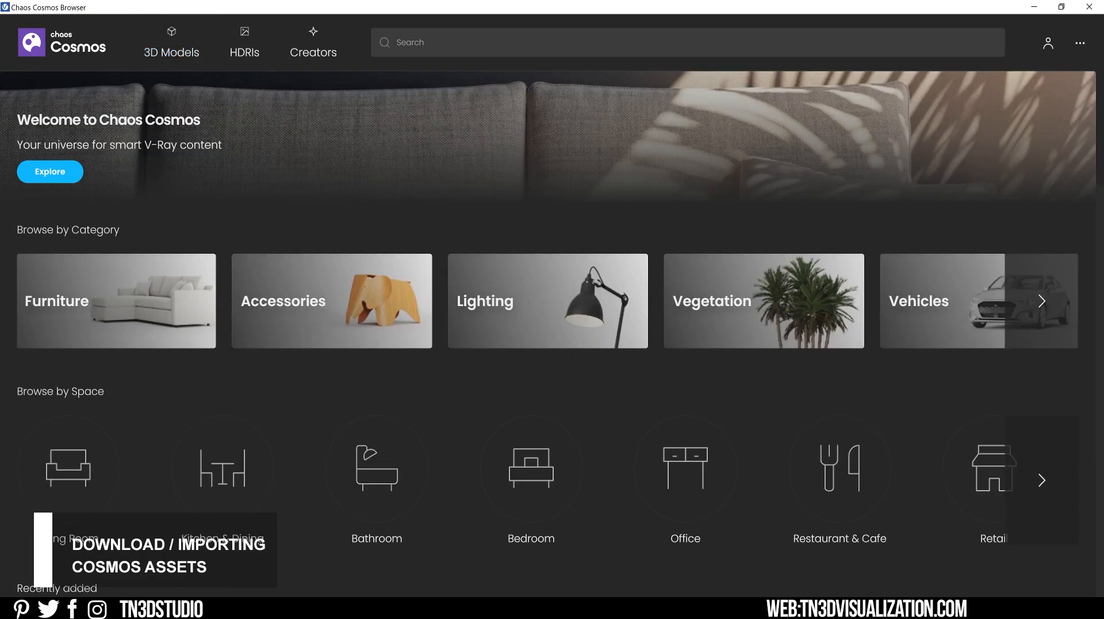
left_click(519, 290)
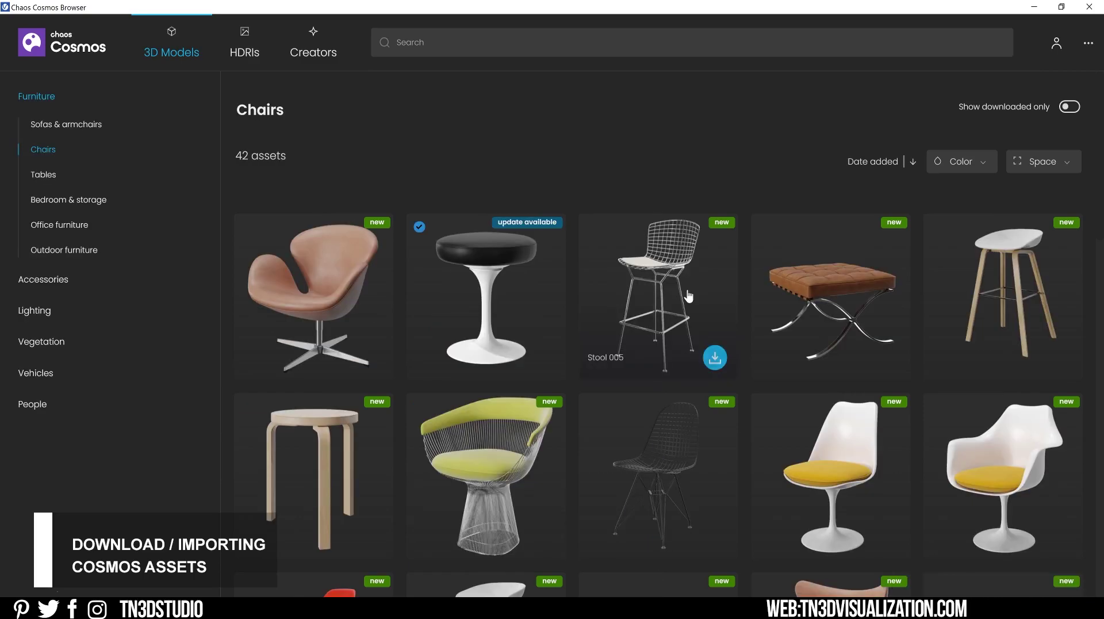
scroll(690, 327, "down", 2)
scroll(688, 298, "down", 1)
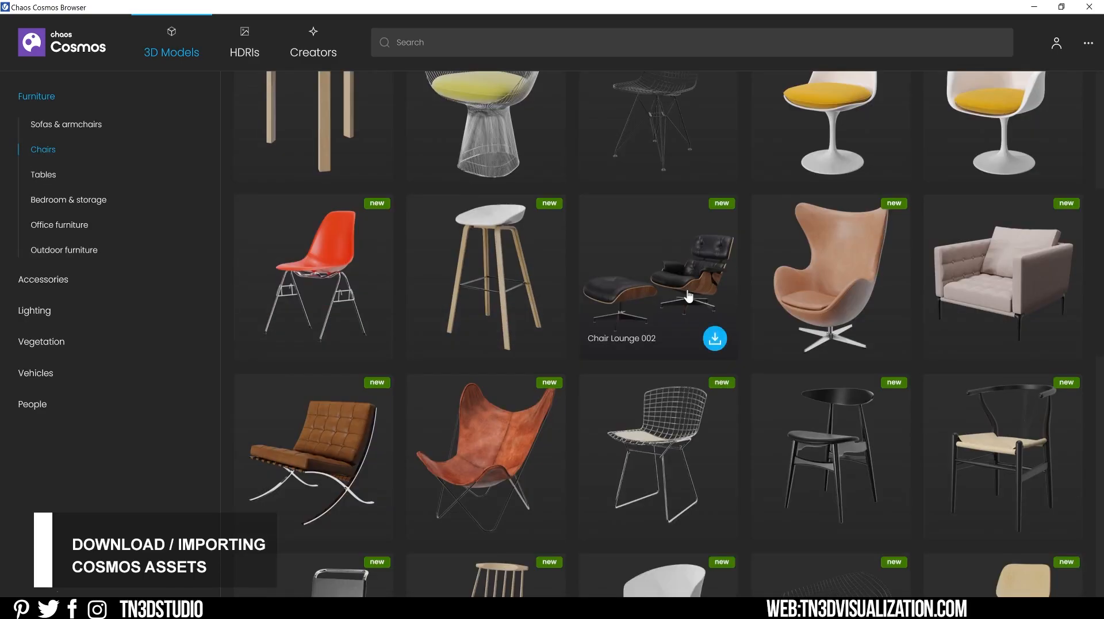
scroll(687, 298, "down", 4)
scroll(690, 296, "down", 1)
scroll(691, 293, "down", 2)
mouse_move(657, 371)
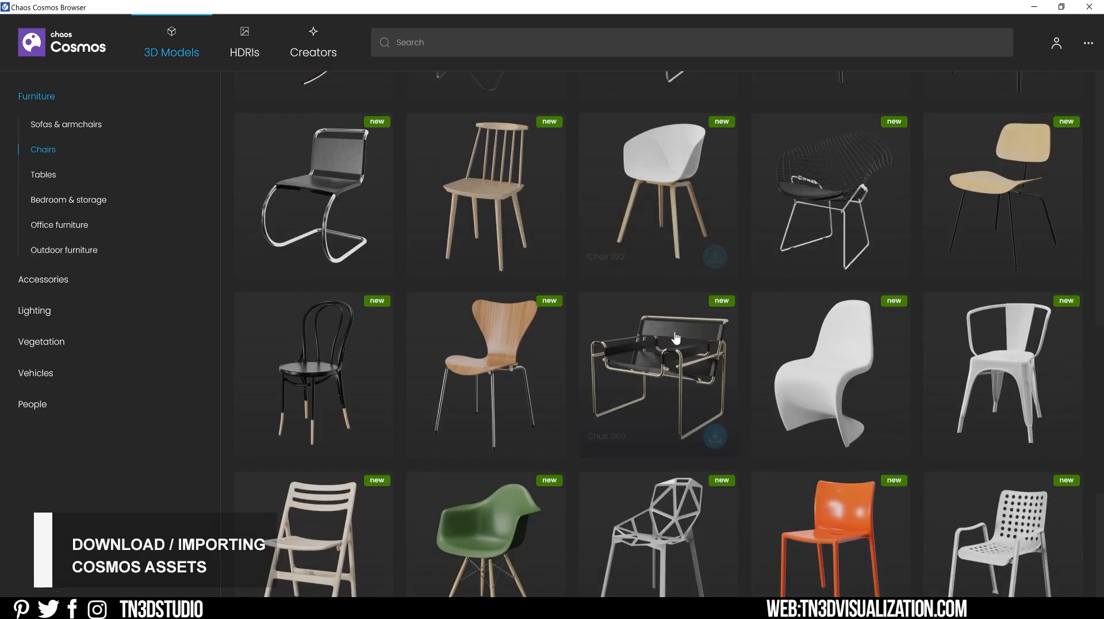
Step: Download Chair 009 from its details dialog and return to the Chairs catalogue
left_click(666, 353)
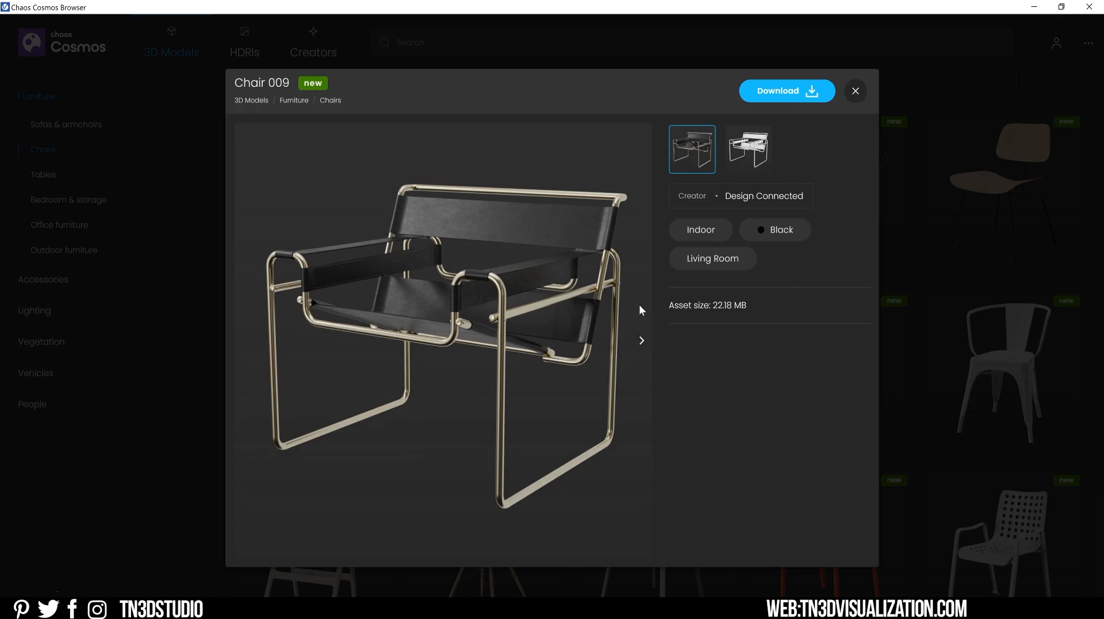
left_click(773, 91)
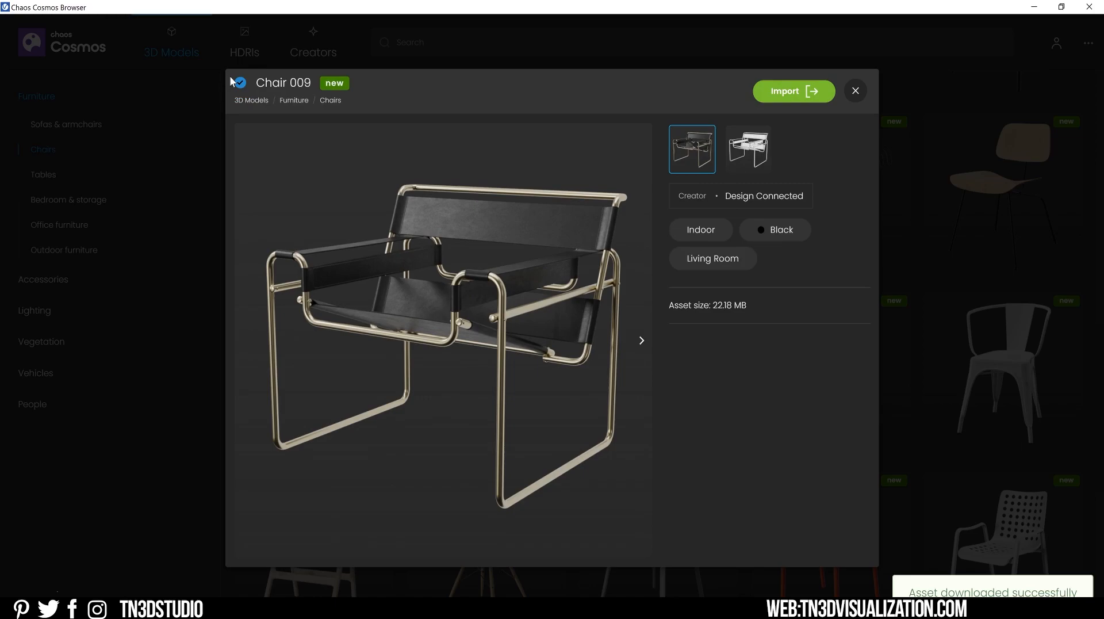
left_click(855, 91)
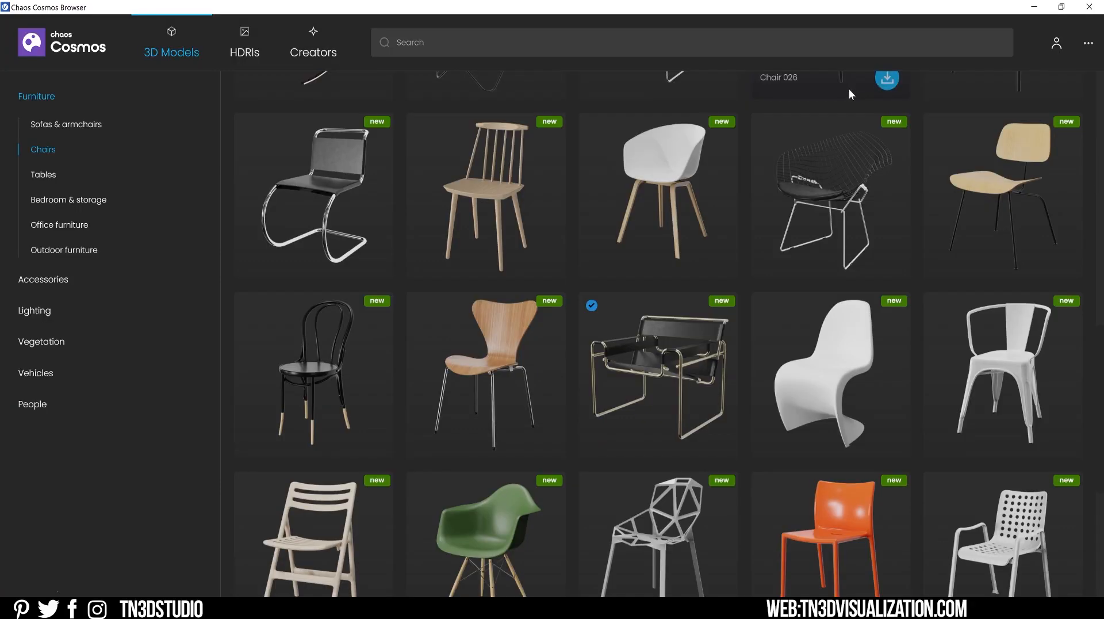
scroll(741, 161, "up", 5)
scroll(744, 164, "up", 5)
scroll(747, 161, "up", 3)
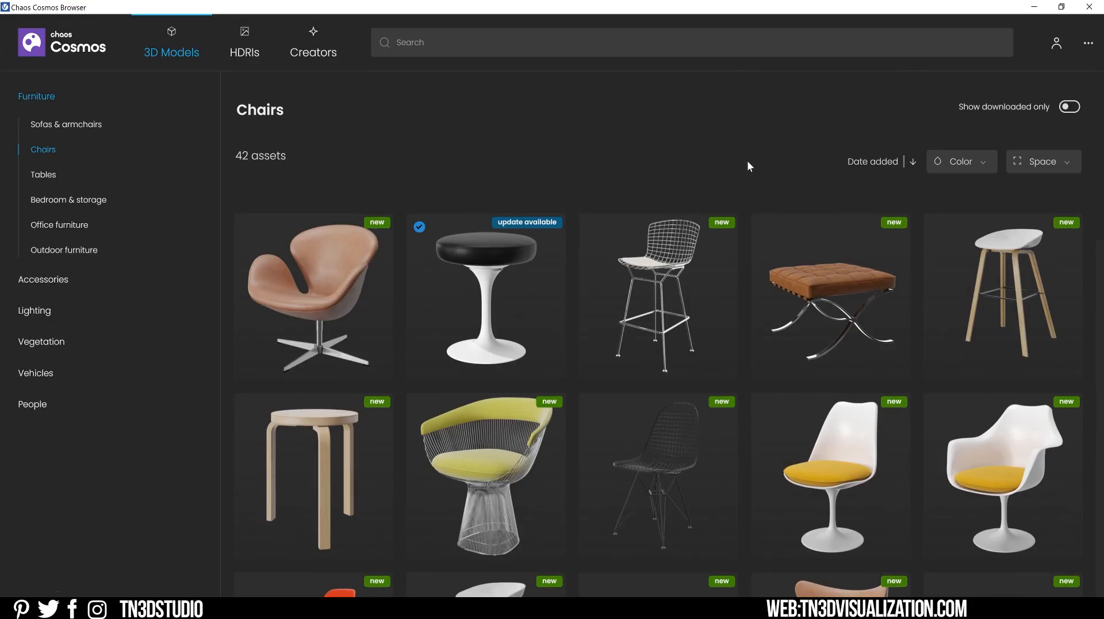
Step: Filter the browser to show only downloaded assets across all 3D models
left_click(1070, 107)
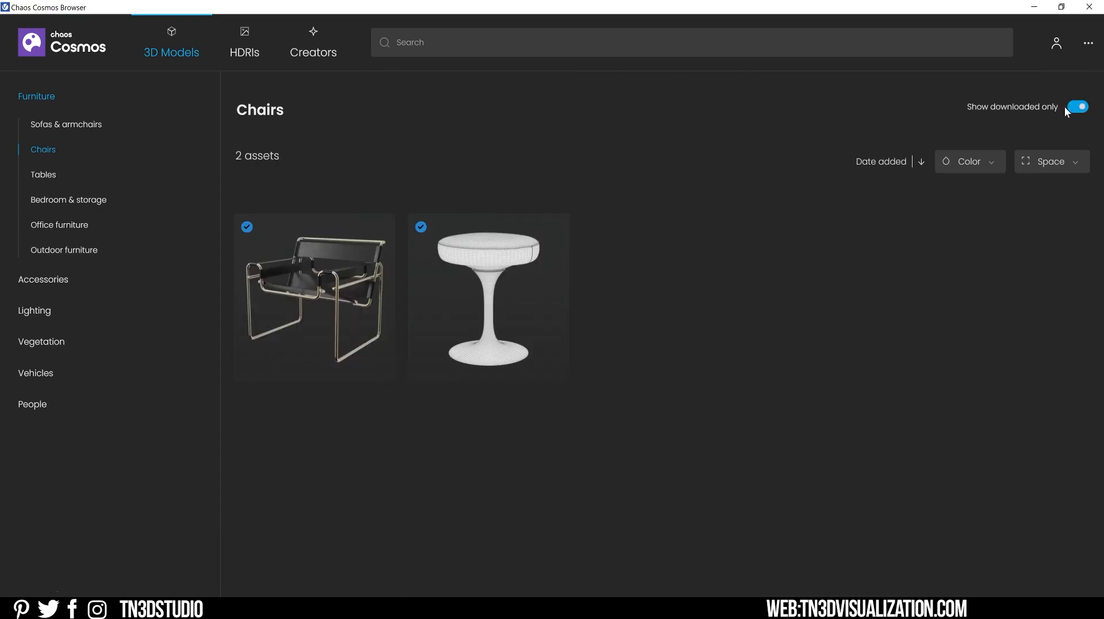
left_click(45, 100)
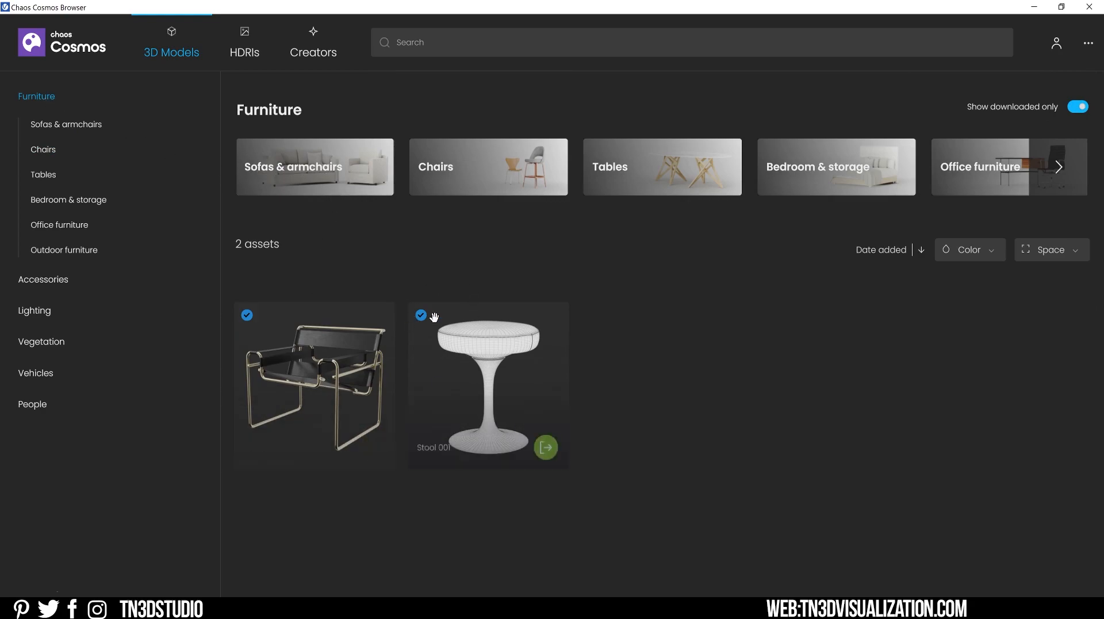
left_click(33, 312)
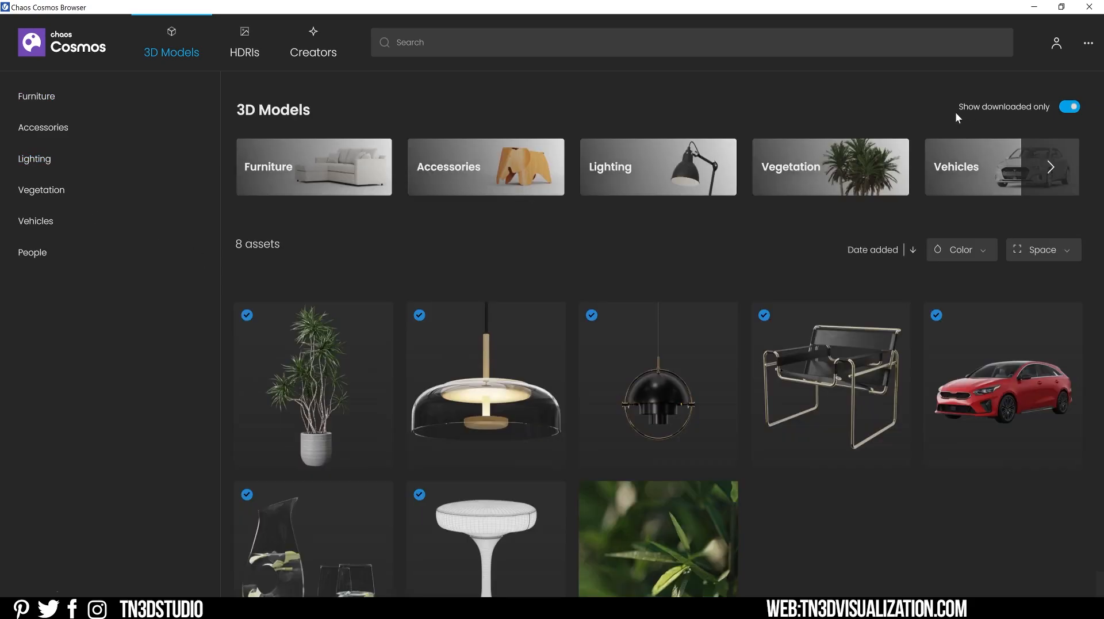
Step: Import Chair 009 into the SketchUp room
left_click(817, 338)
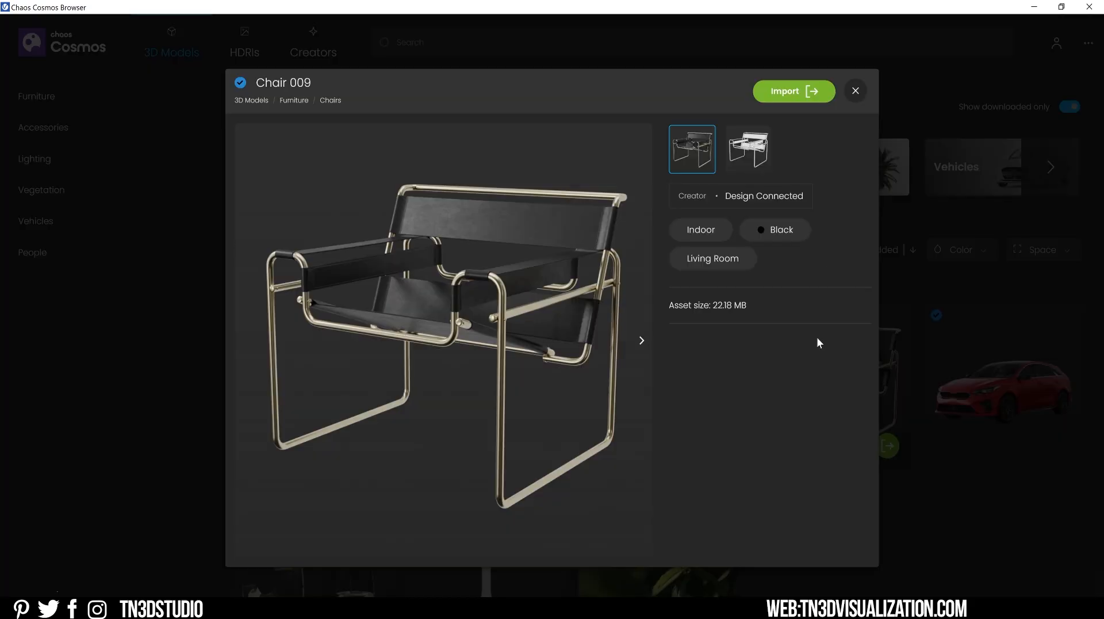
left_click(794, 93)
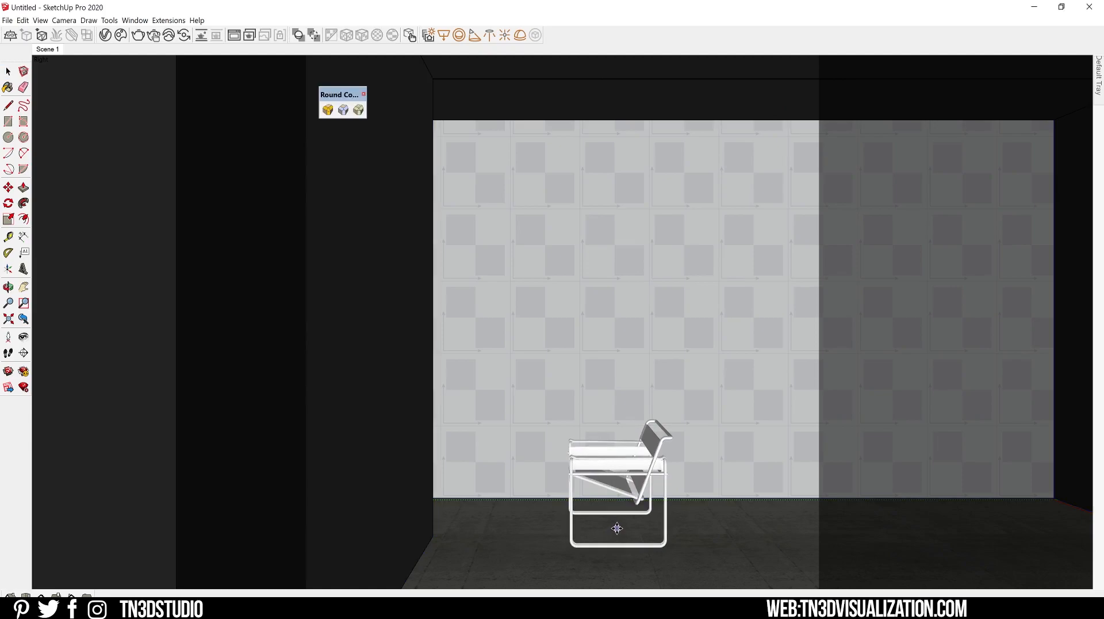
Step: Place the chair on the room floor and import Pendant 004 into the room
left_click(669, 522)
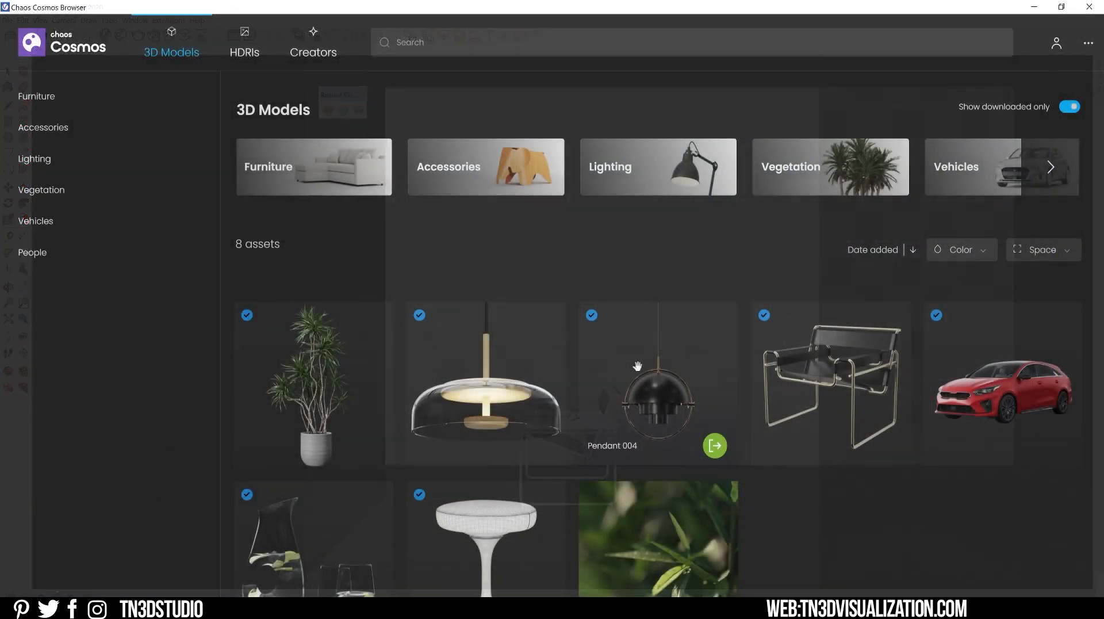
left_click(673, 362)
left_click(795, 97)
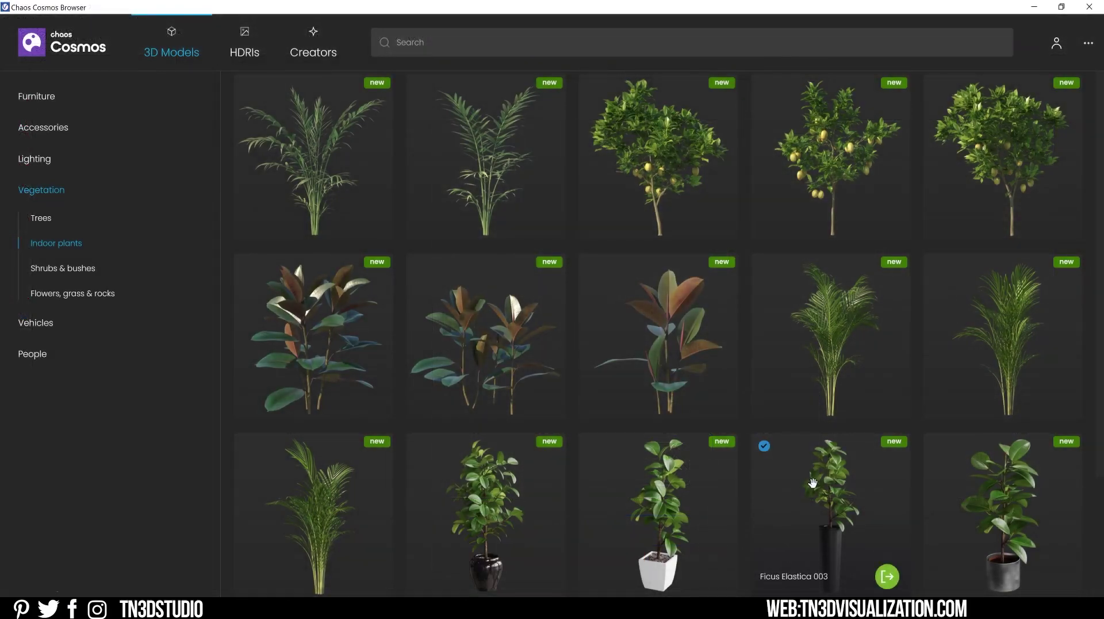
Step: Import Ficus Elastica 003 and place it on the floor beside the chair
left_click(813, 489)
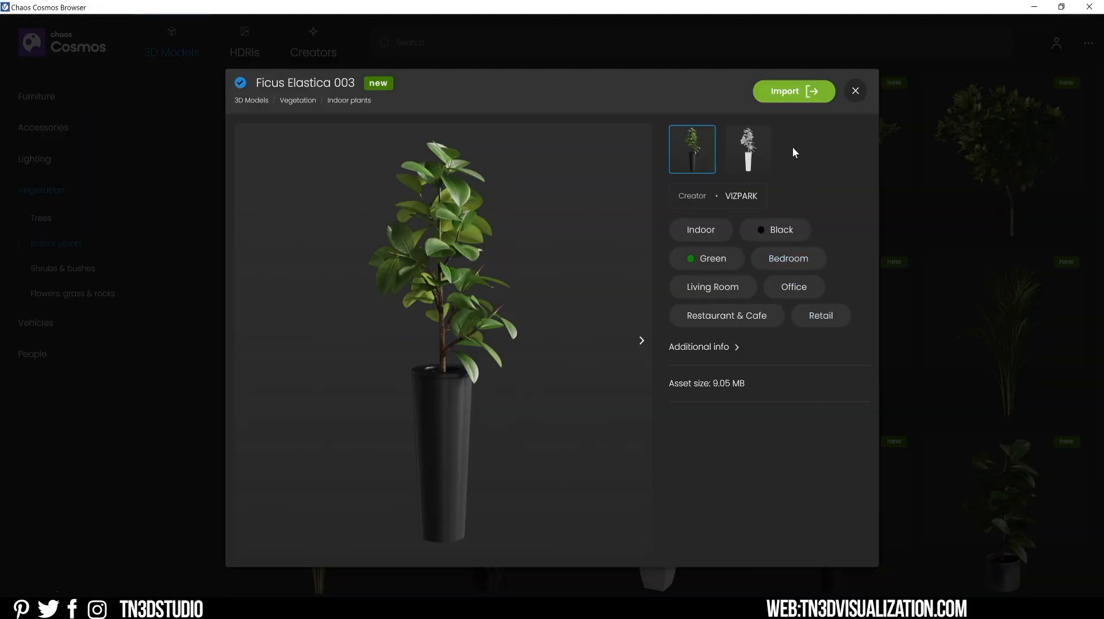
left_click(789, 95)
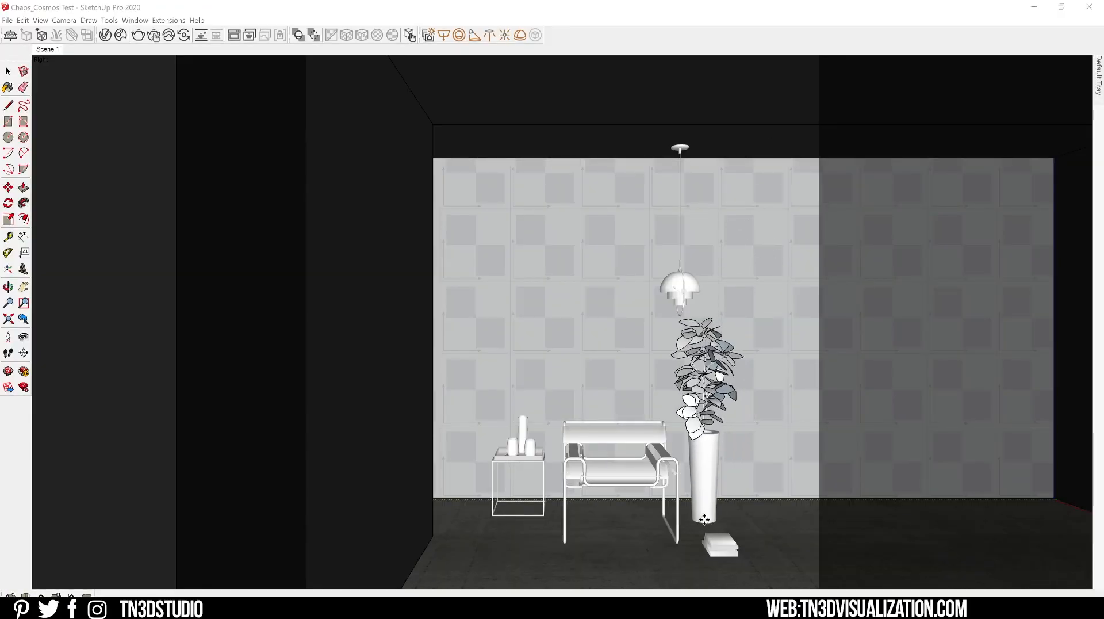
left_click(724, 521)
key("Escape")
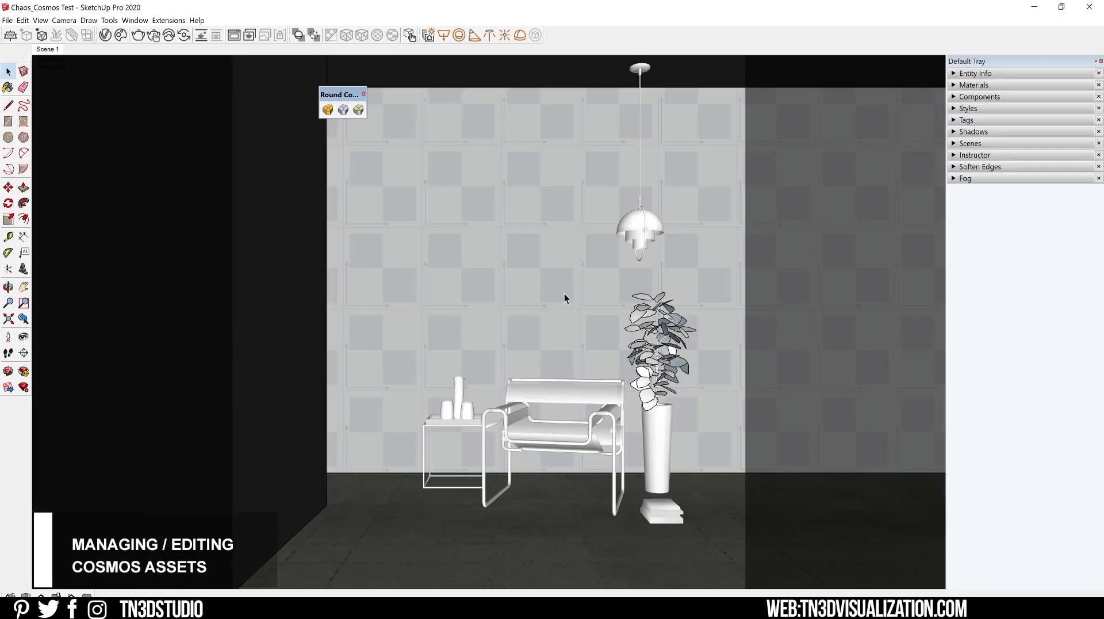
Step: Place an extra Table Coffee 003 from Components in front of the chair, then remove it again
left_click(362, 93)
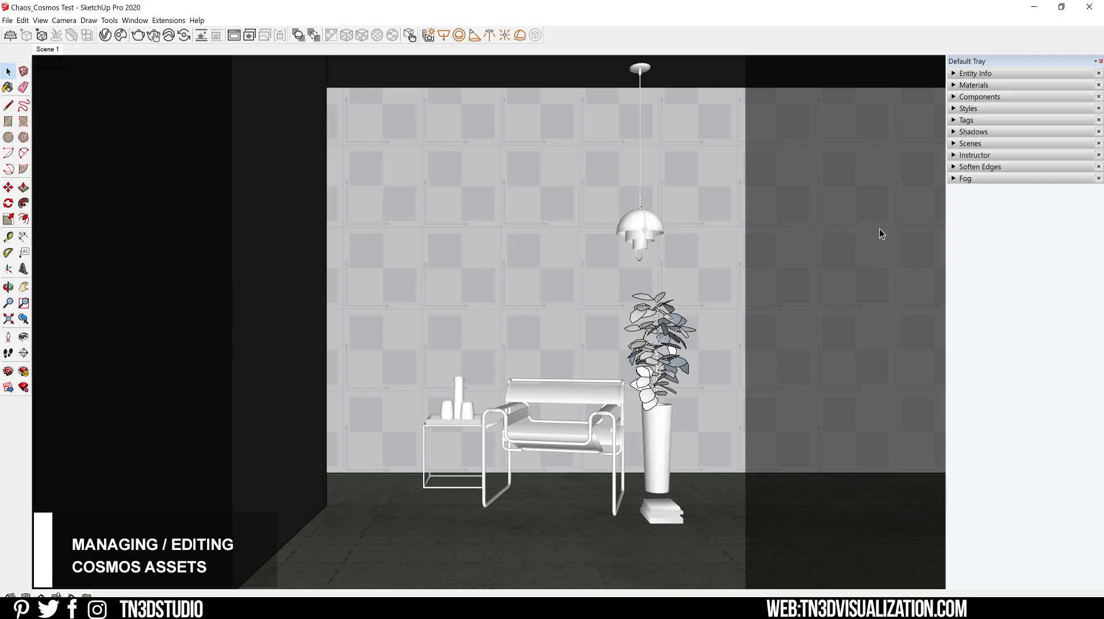
left_click(978, 101)
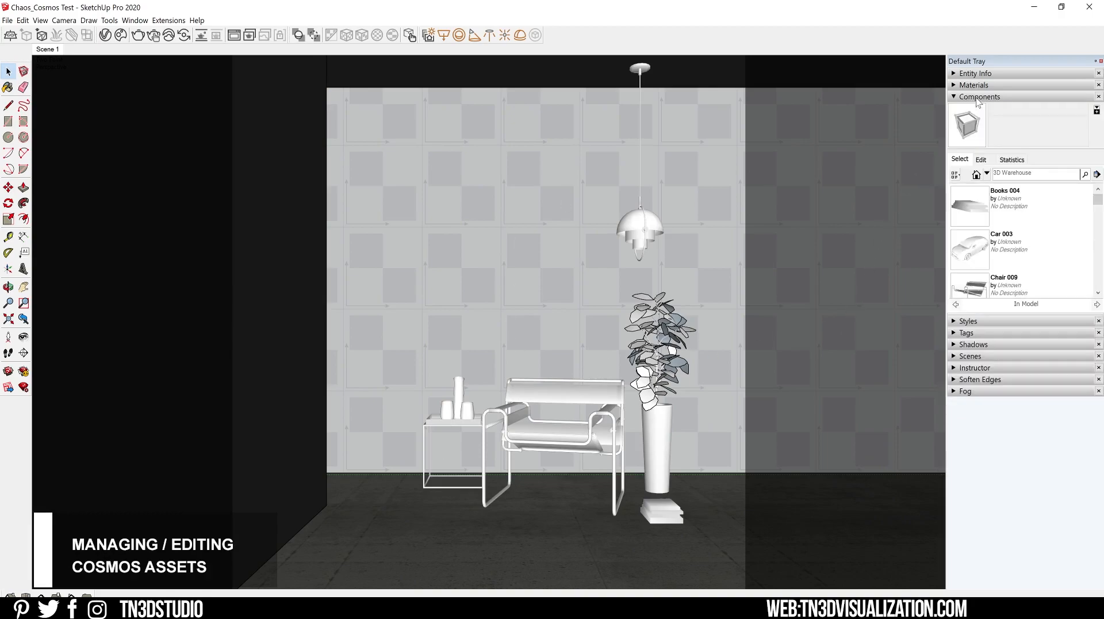
scroll(1019, 252, "down", 2)
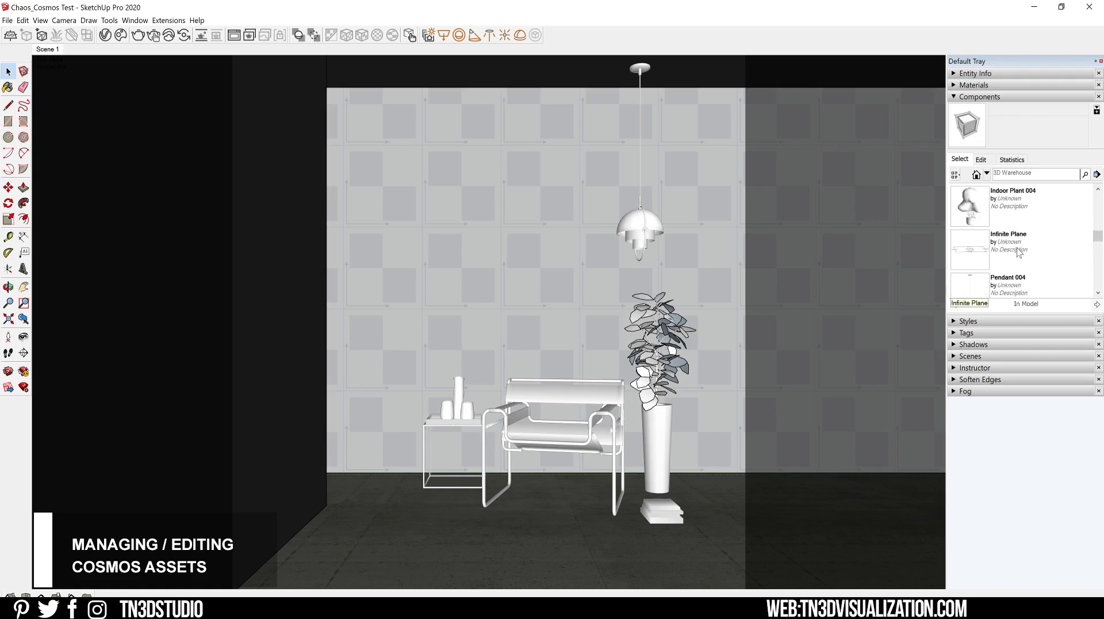
scroll(1016, 251, "down", 1)
scroll(1013, 252, "down", 1)
scroll(1013, 253, "down", 1)
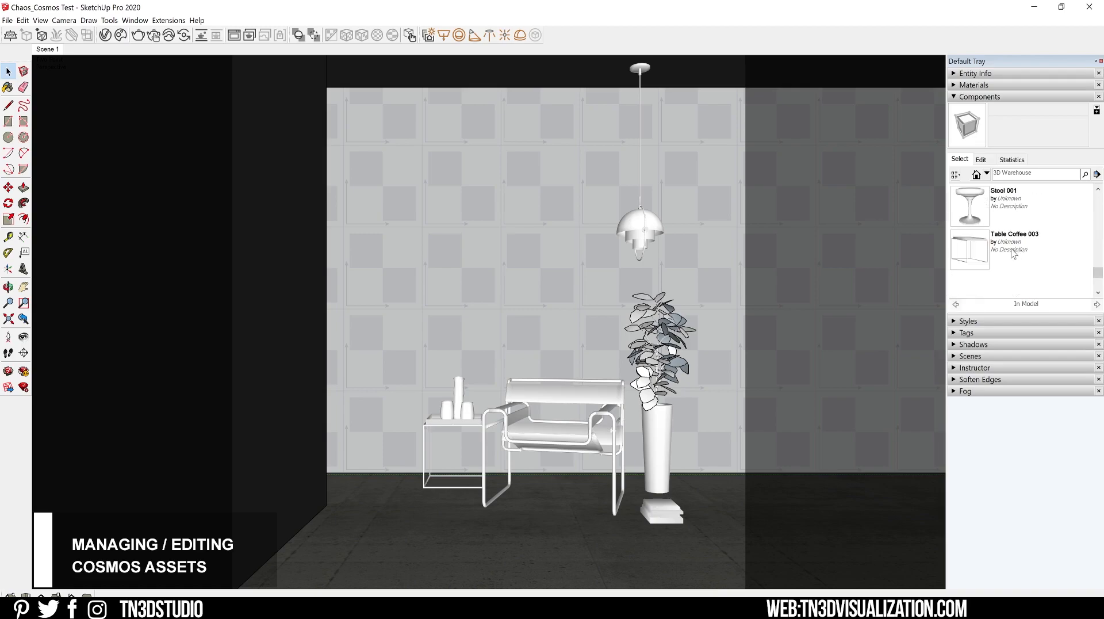
left_click(1013, 253)
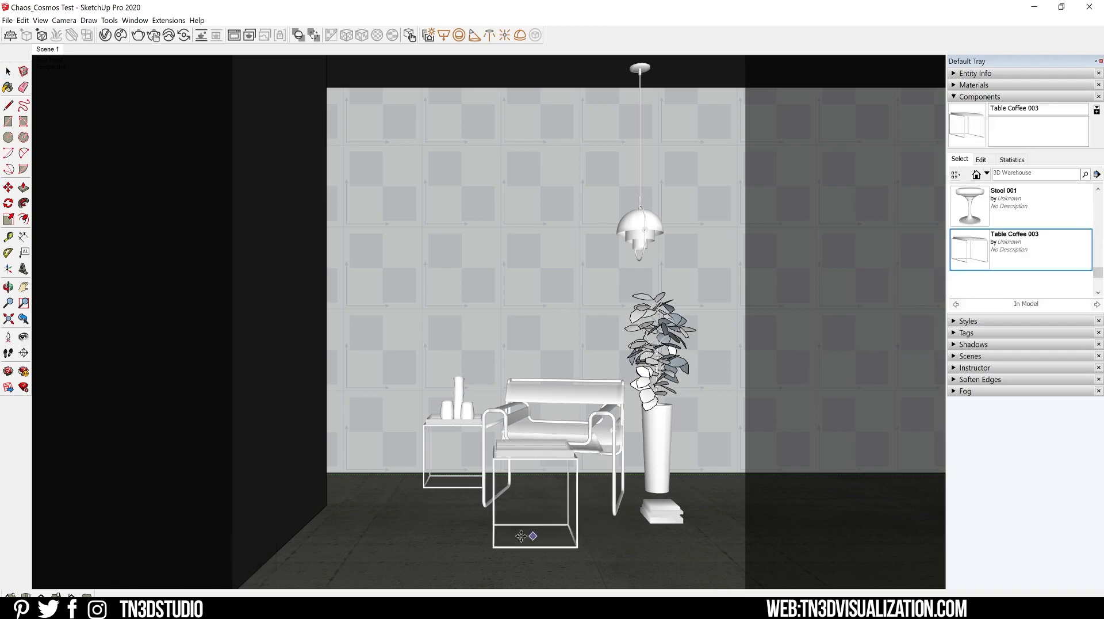
left_click(415, 546)
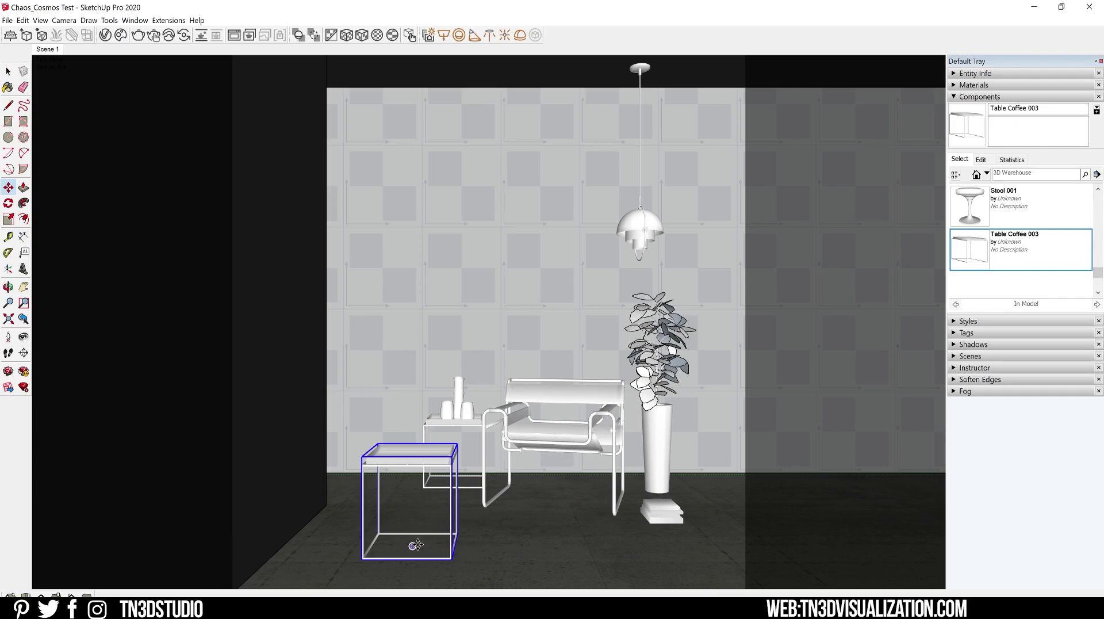
left_click(582, 559)
key("space")
key("Delete")
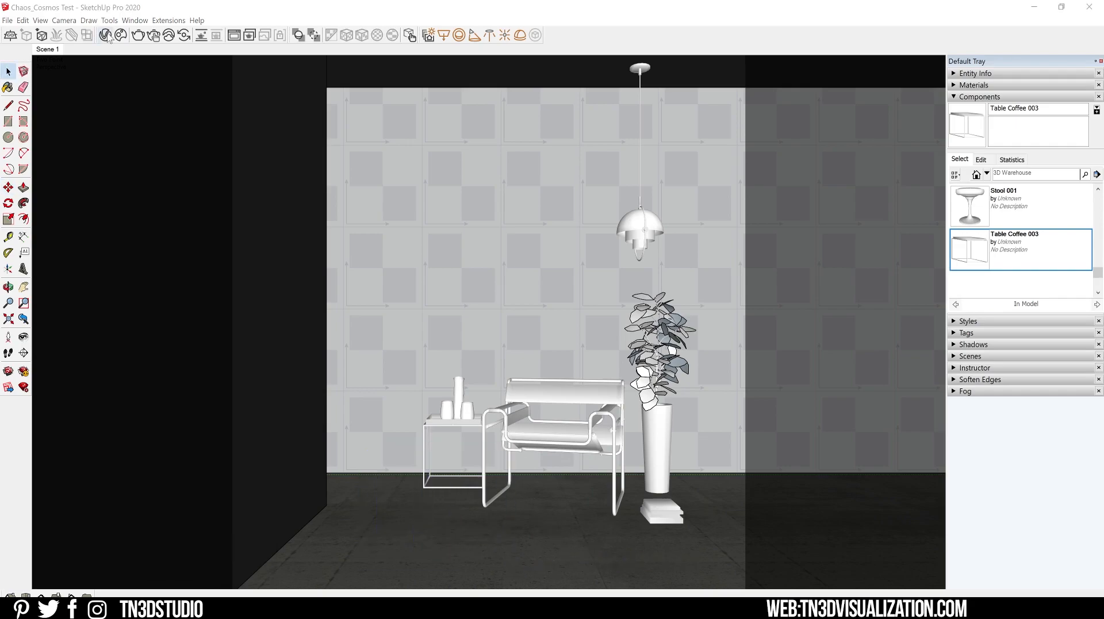
Step: Bring up the V-Ray Asset Editor over the room
left_click(106, 35)
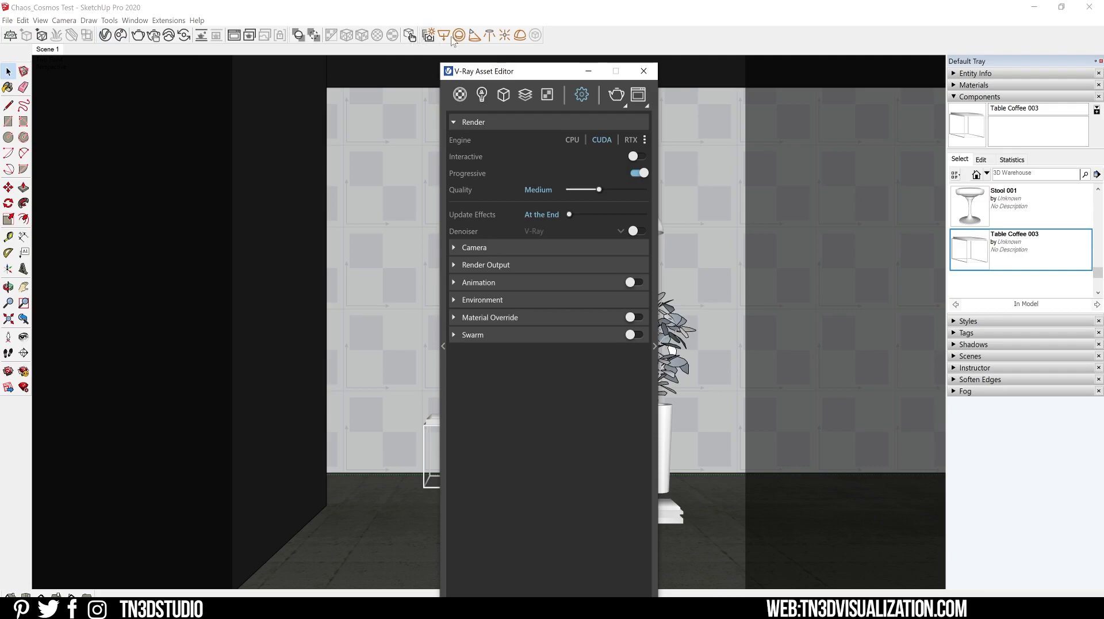
Step: Copy the Sunset 025 texture from Textures and show the Dome Light's parameters in Lights
left_click(547, 95)
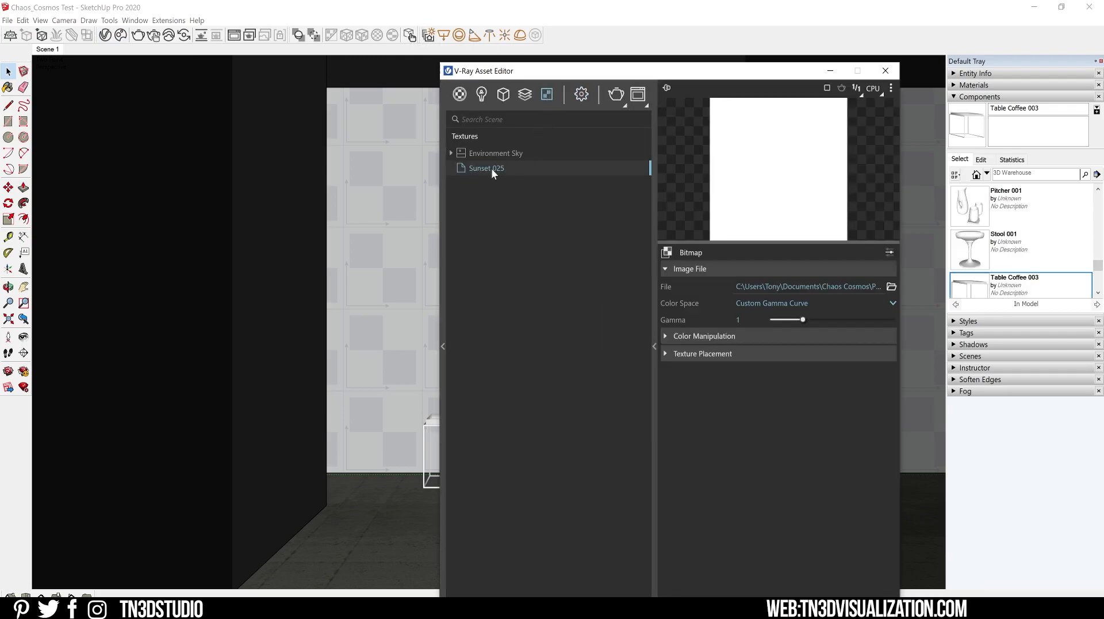
right_click(491, 169)
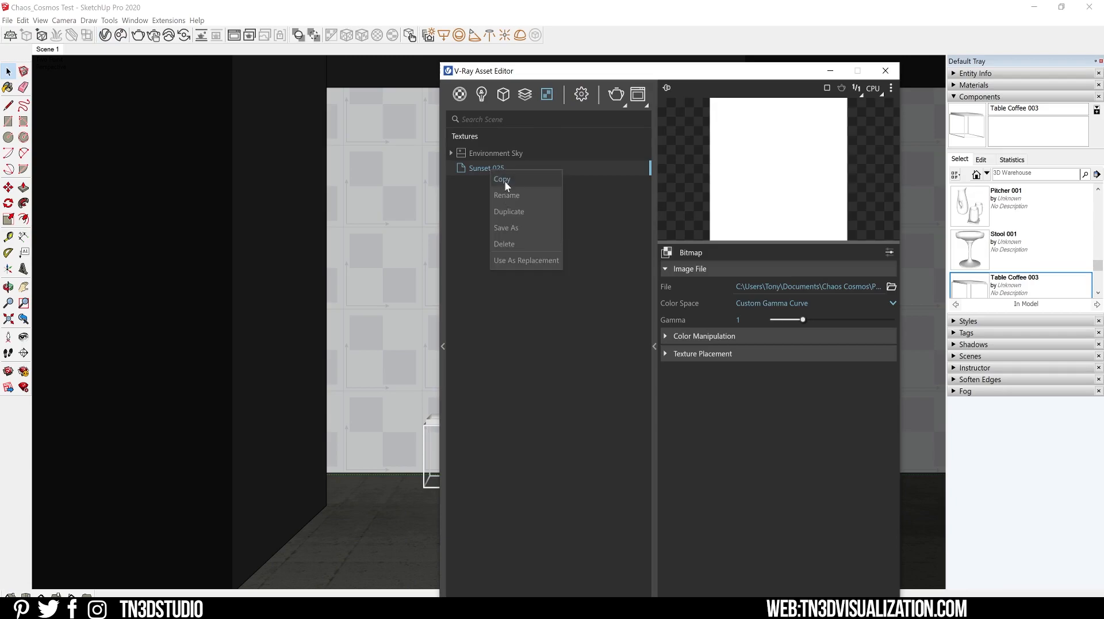
left_click(505, 180)
left_click(483, 93)
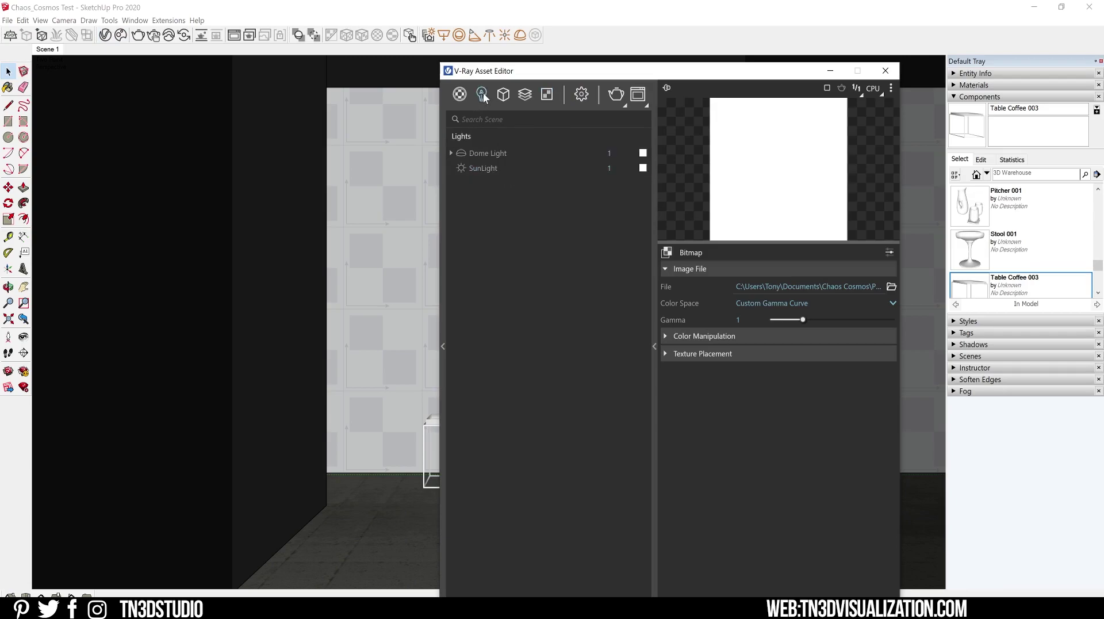
left_click(483, 152)
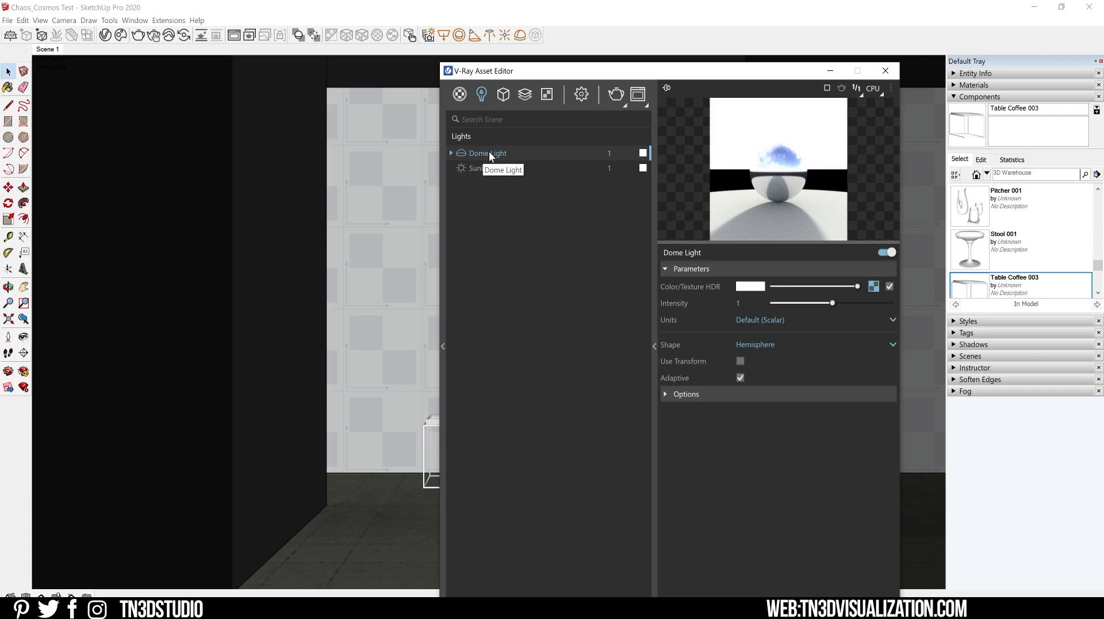
Step: Replace the Dome Light's HDR with the Sunset 025 texture and set its intensity to 0.05
right_click(874, 287)
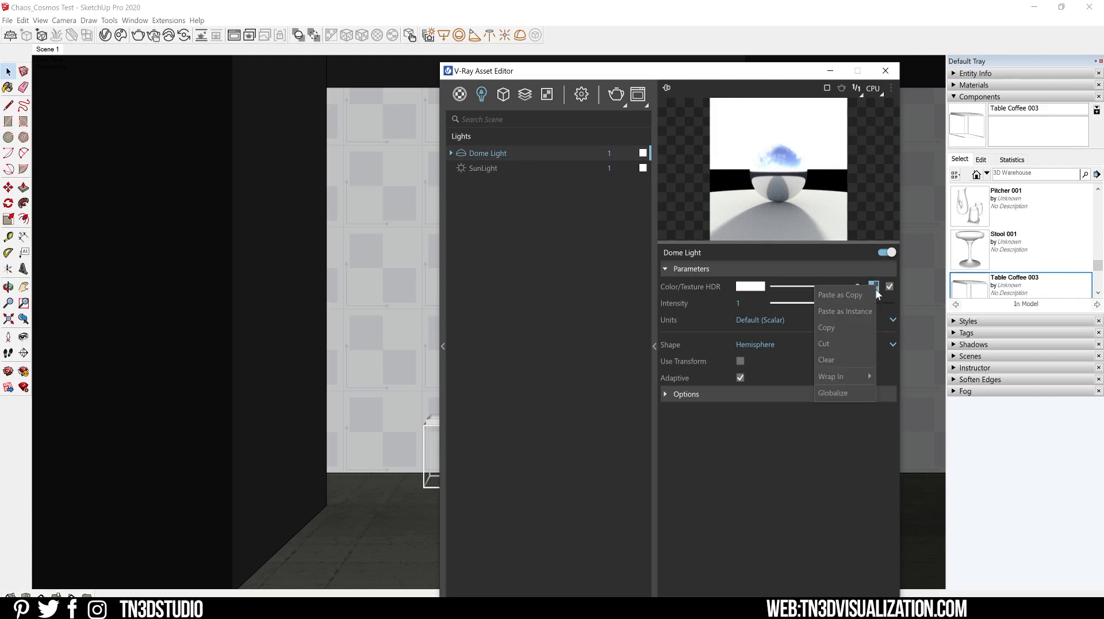
left_click(854, 358)
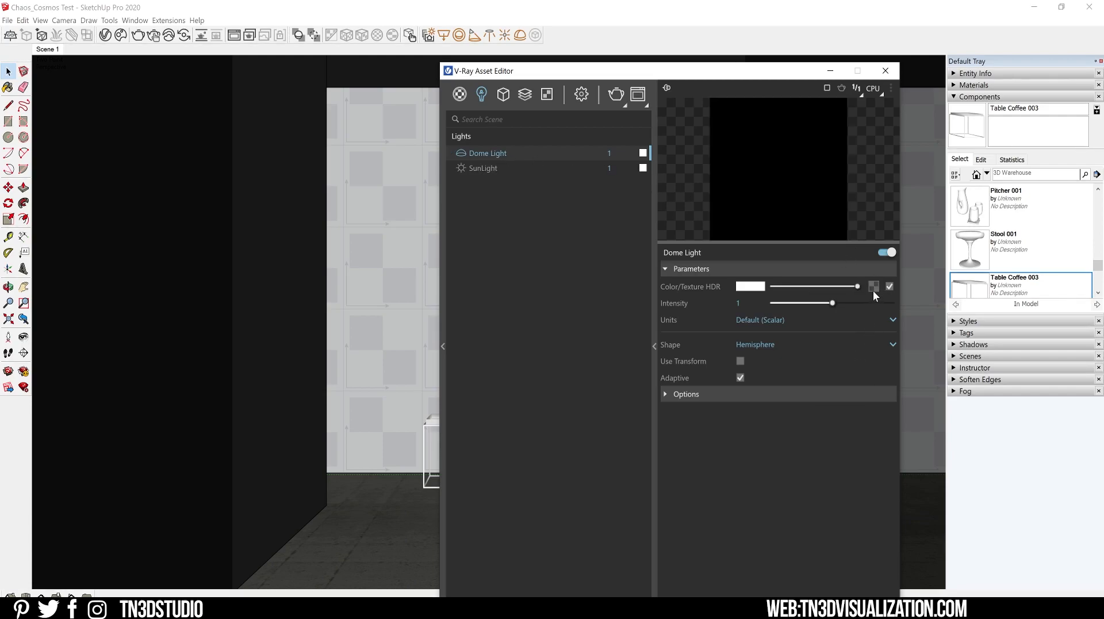
right_click(873, 291)
left_click(869, 300)
type("0.5")
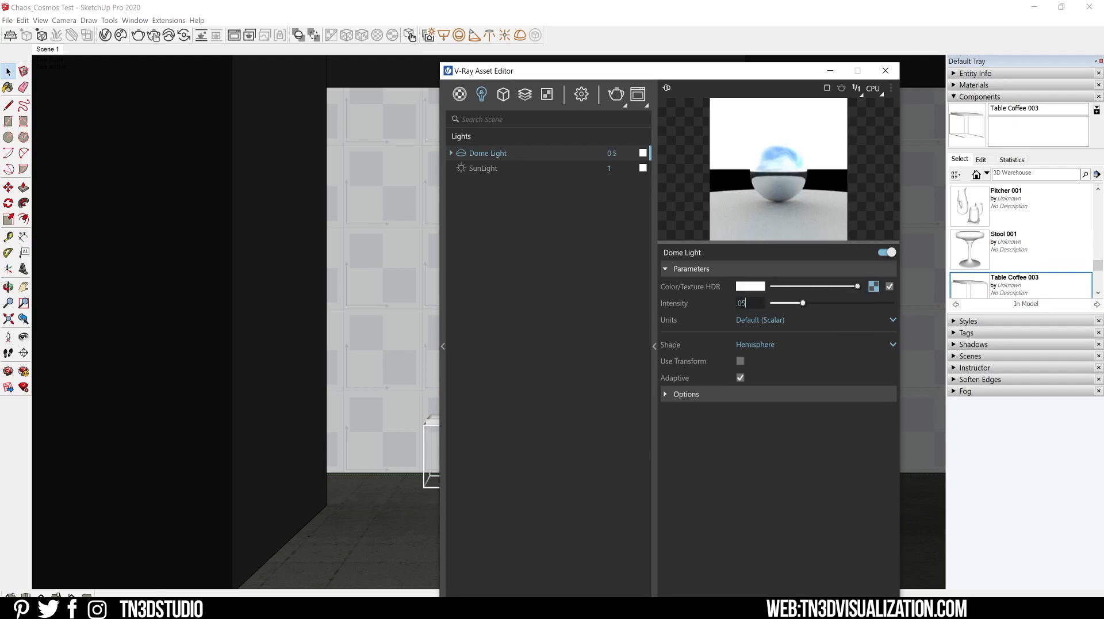
key("Return")
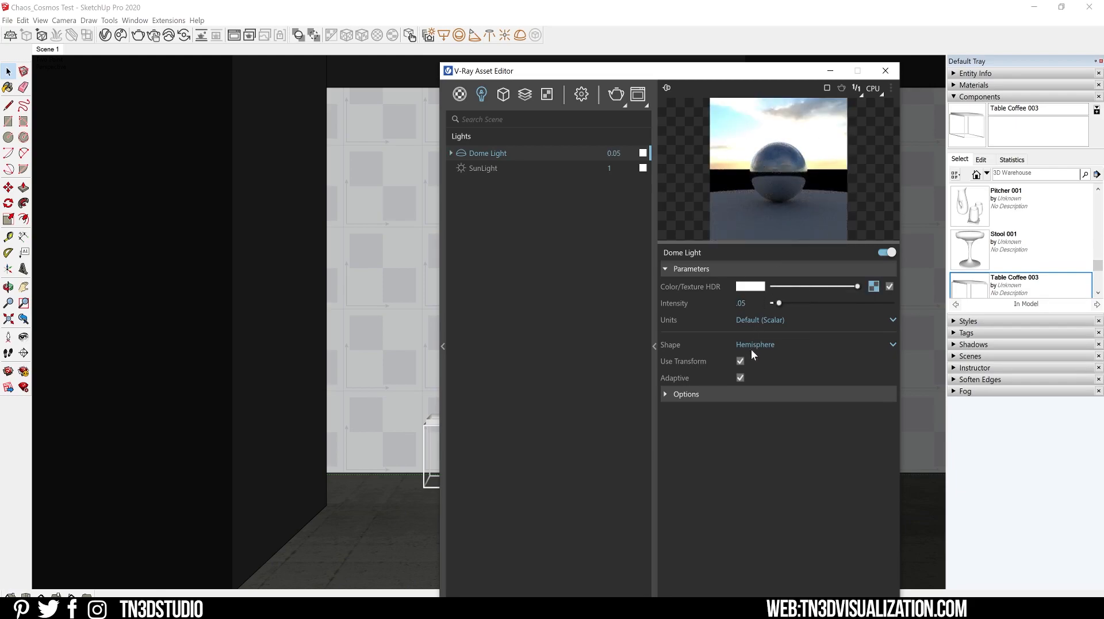
left_click(696, 269)
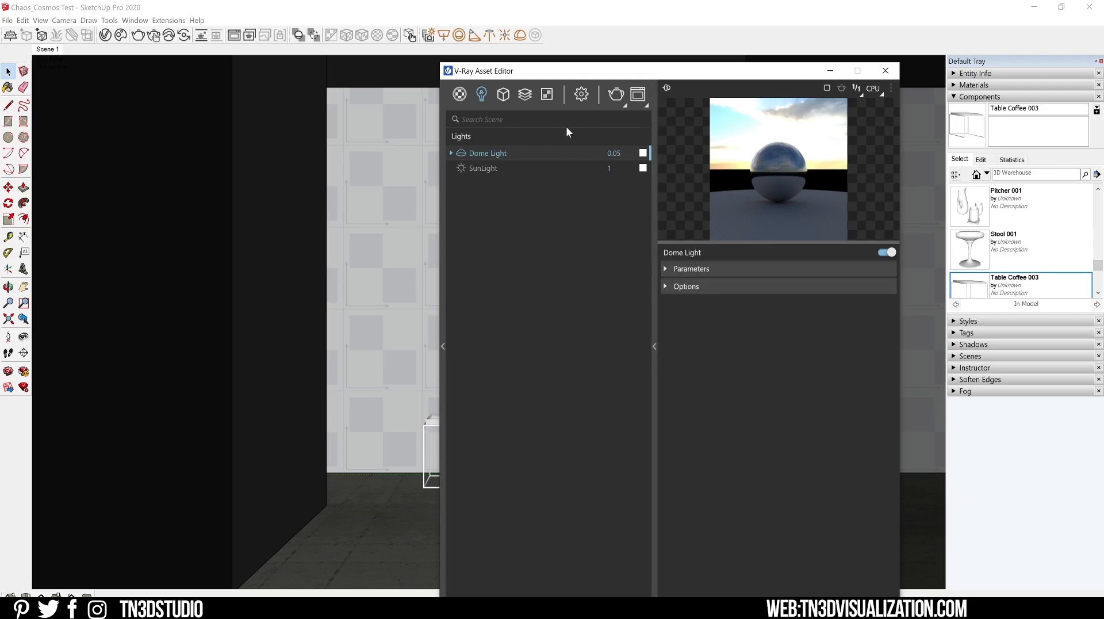
Step: Review Books 004, Car 003, Chair 009, Ficus Elastica 003, Indoor Plant 004 and Pendant 004 in Geometries, ending on Chair 009
left_click(505, 97)
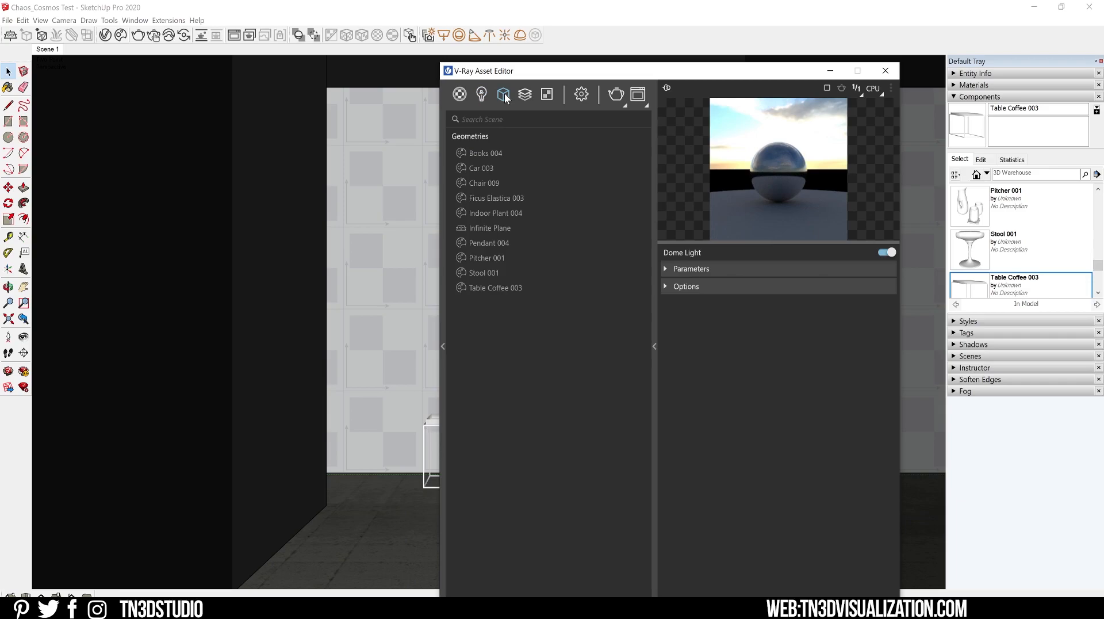
left_click(486, 156)
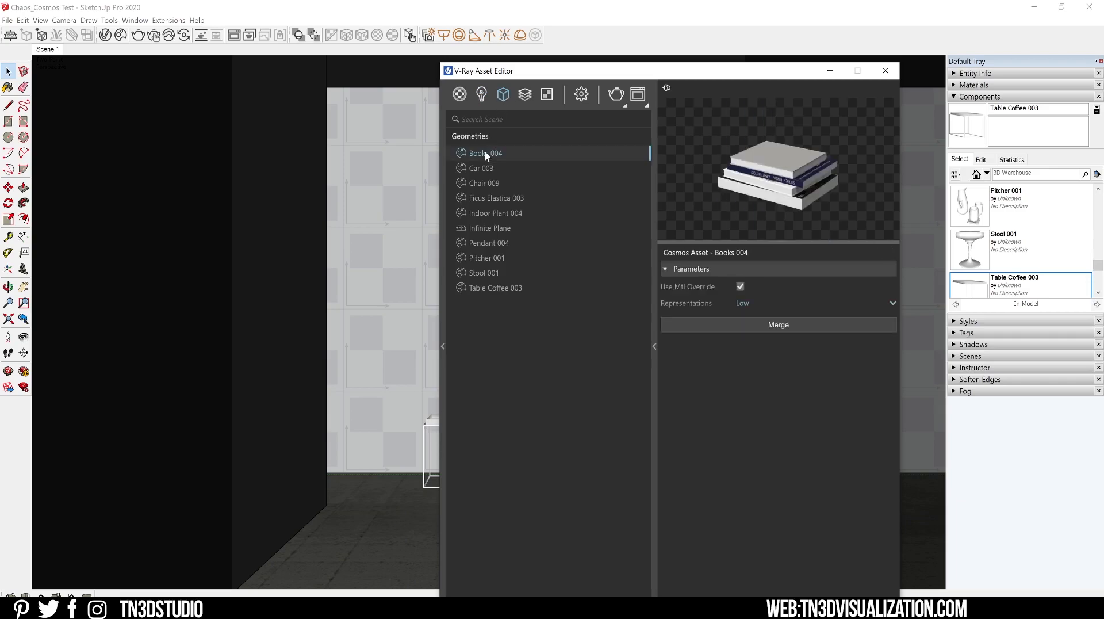
left_click(481, 169)
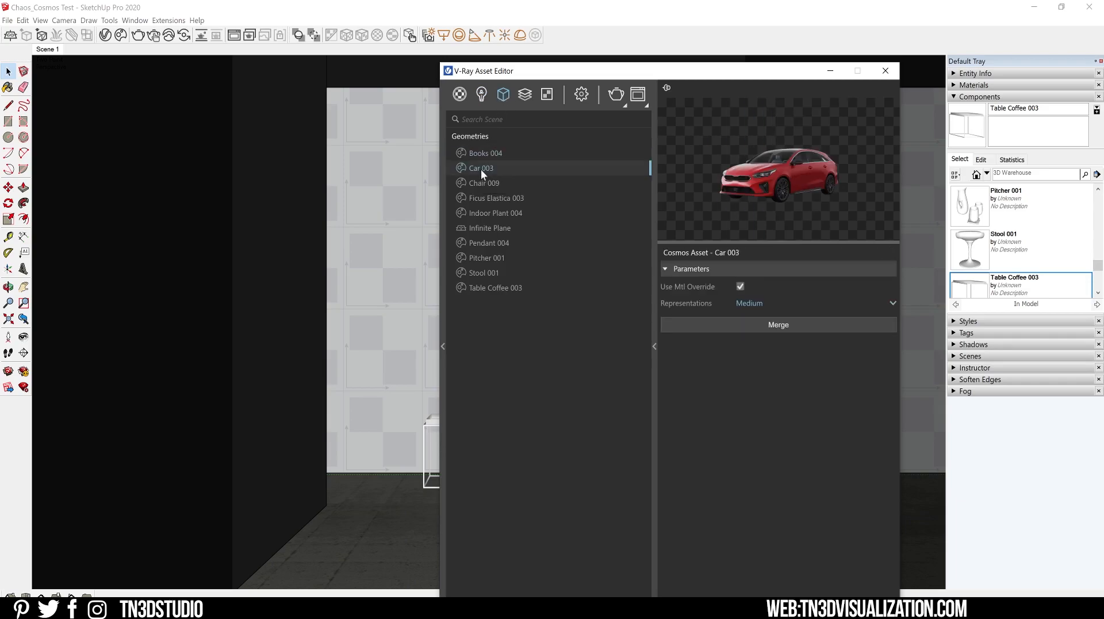
left_click(482, 183)
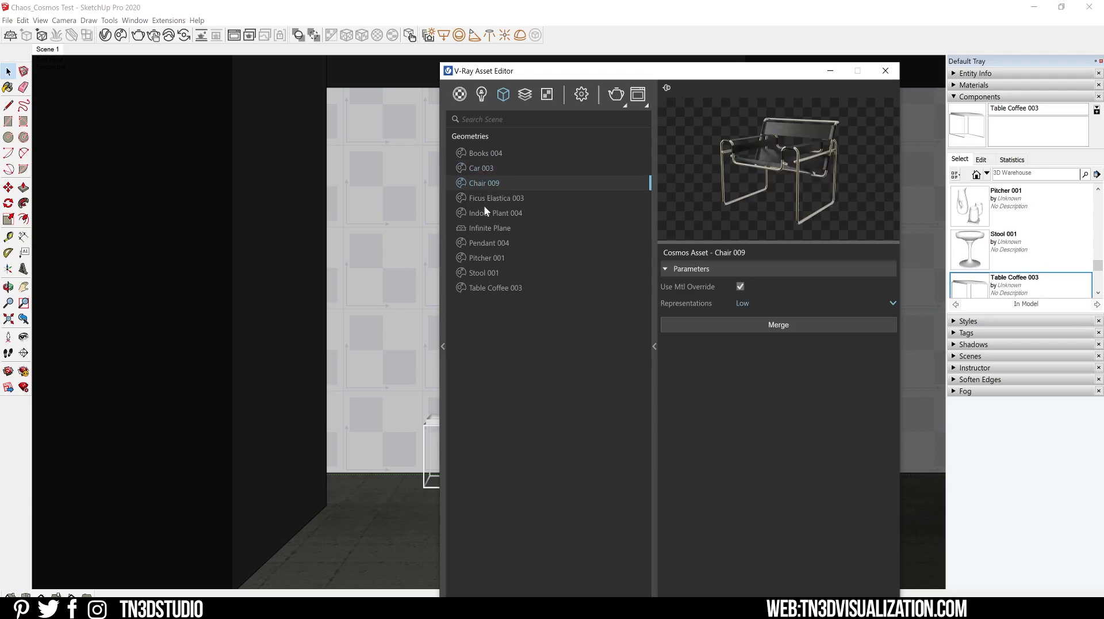
left_click(483, 198)
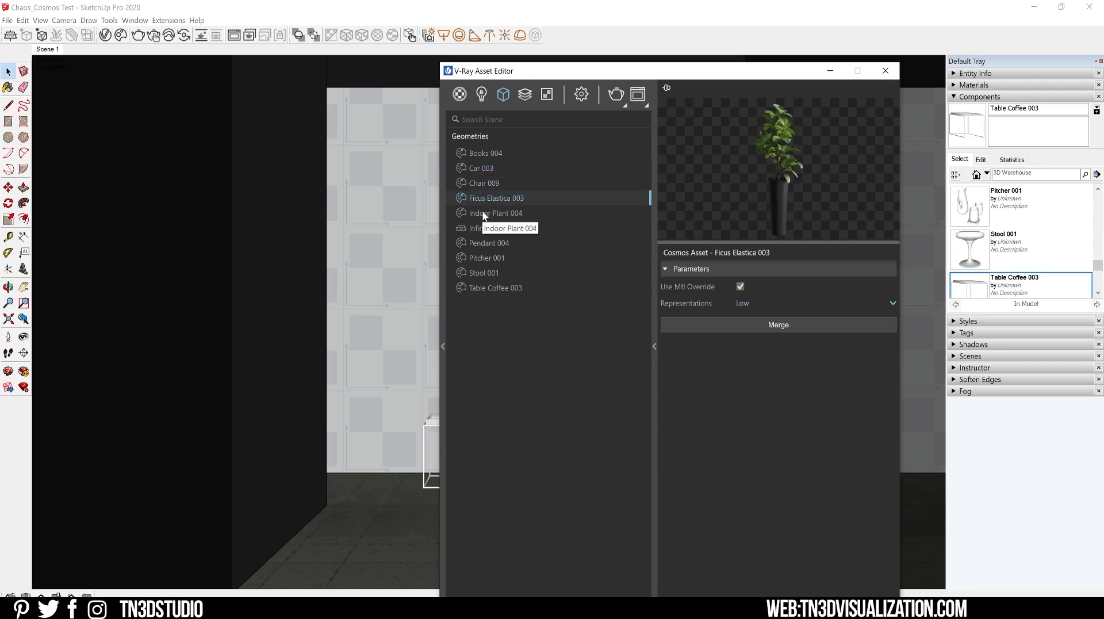
left_click(483, 213)
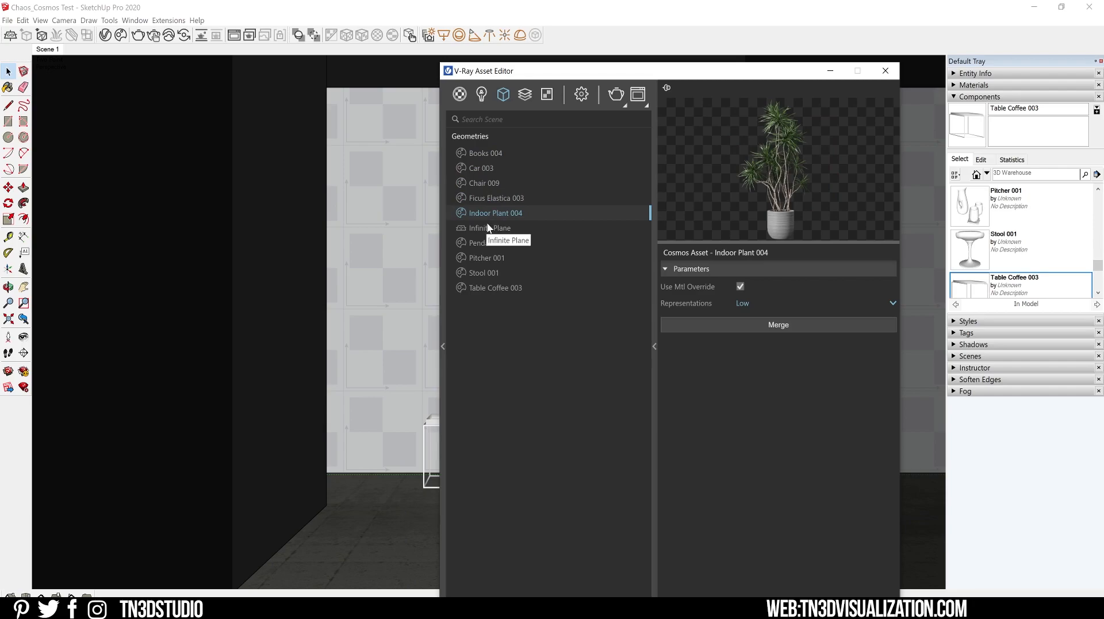
left_click(482, 243)
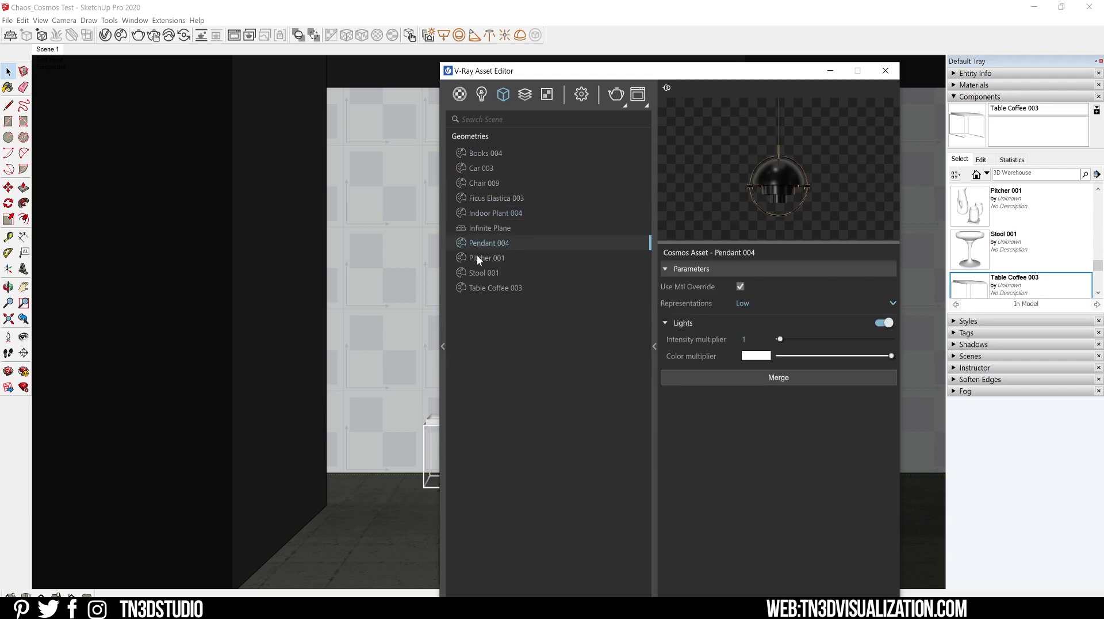
left_click(483, 183)
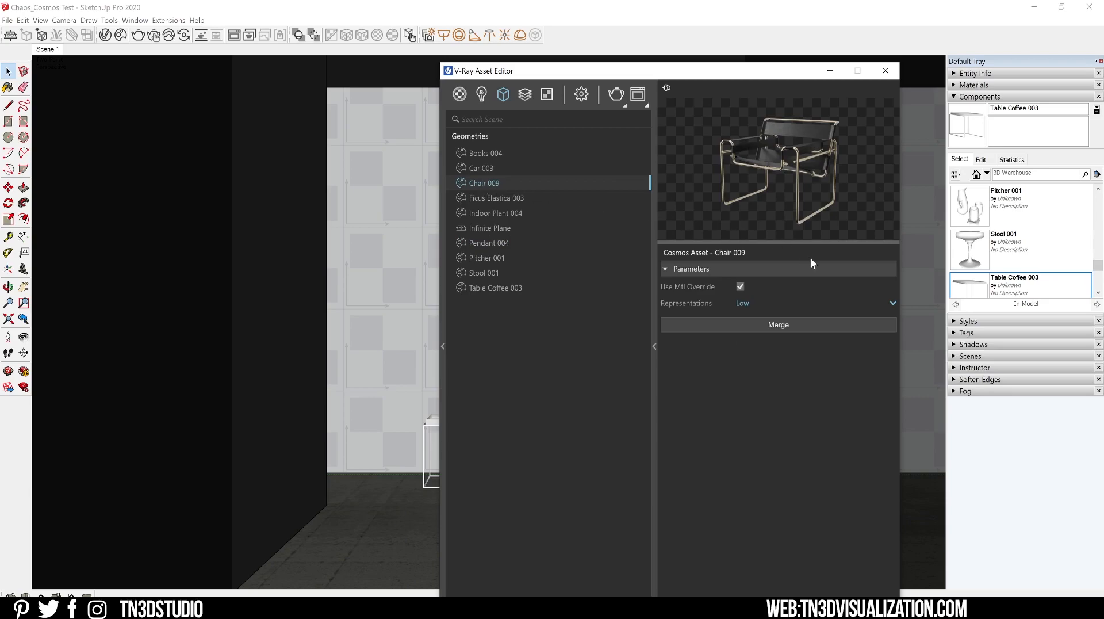
left_click(740, 287)
left_click(744, 304)
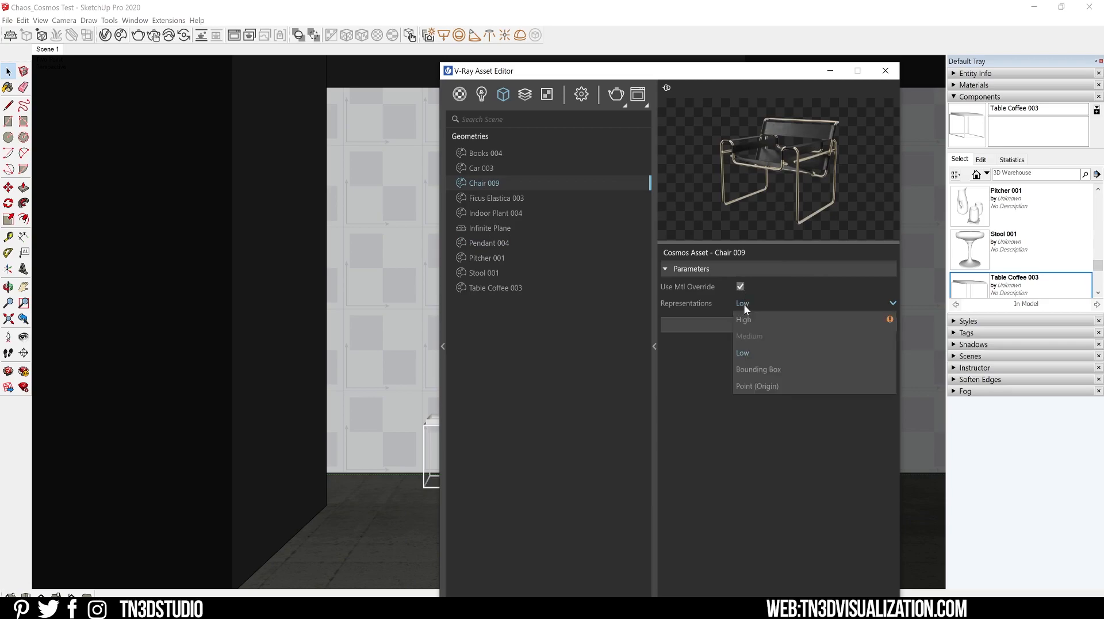
left_click(743, 304)
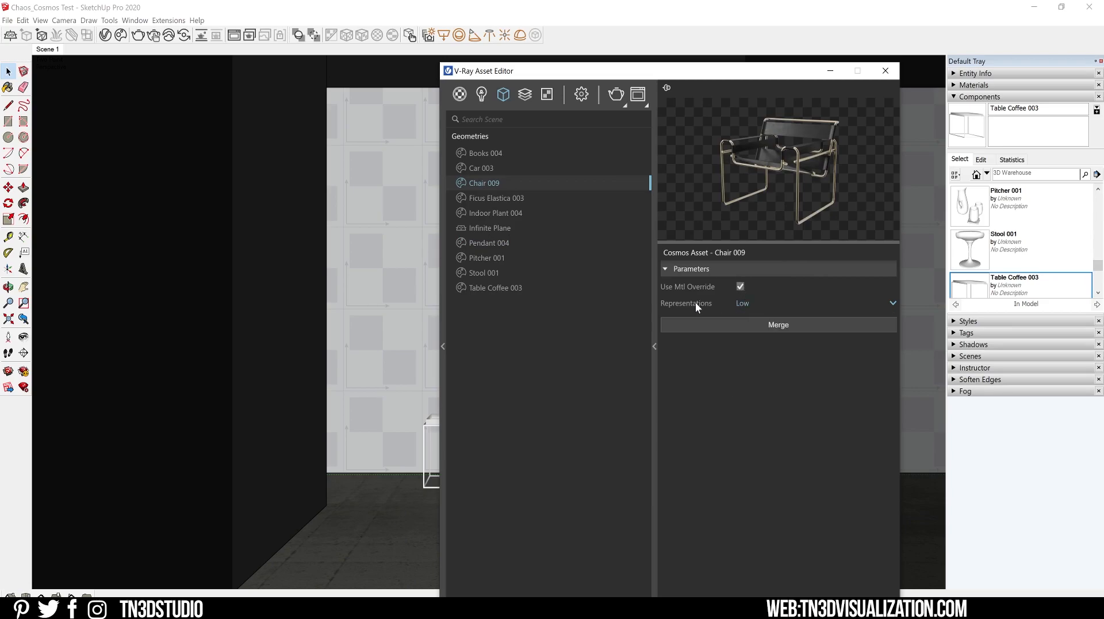
left_click(746, 302)
Step: Inspect Pendant 004's light intensity multiplier of 1 and its colour multiplier picker without changes
left_click(503, 242)
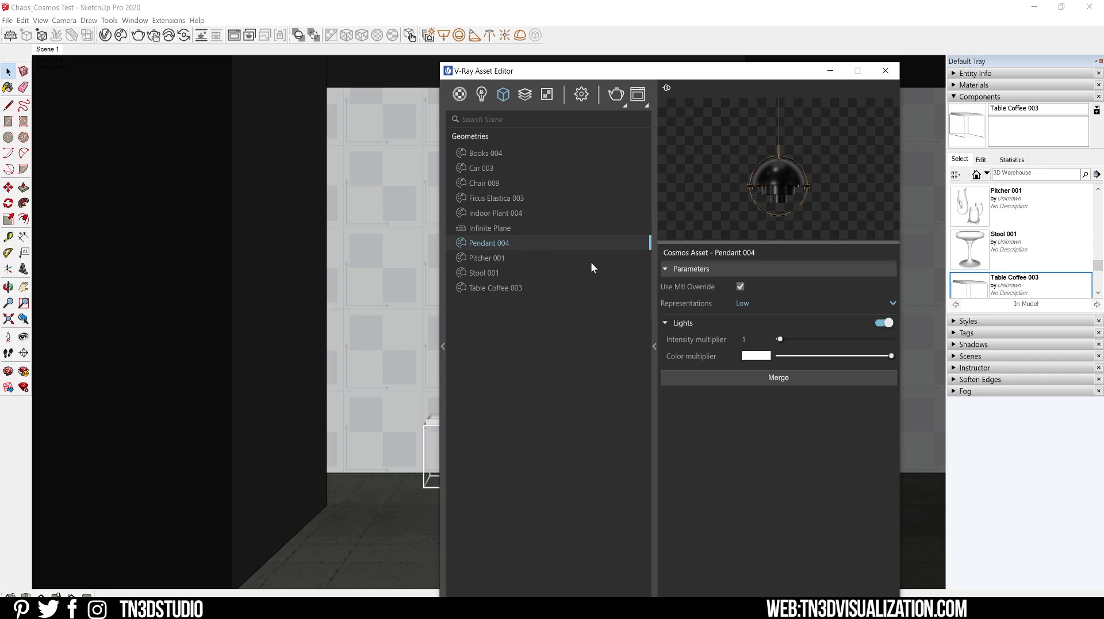
left_click(756, 338)
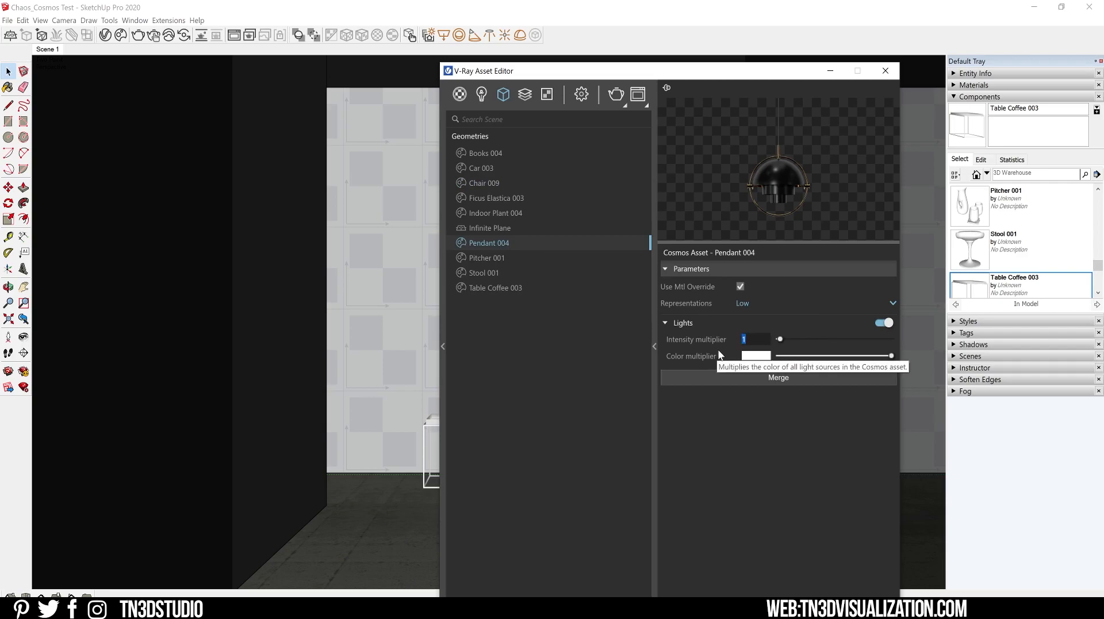
left_click(753, 356)
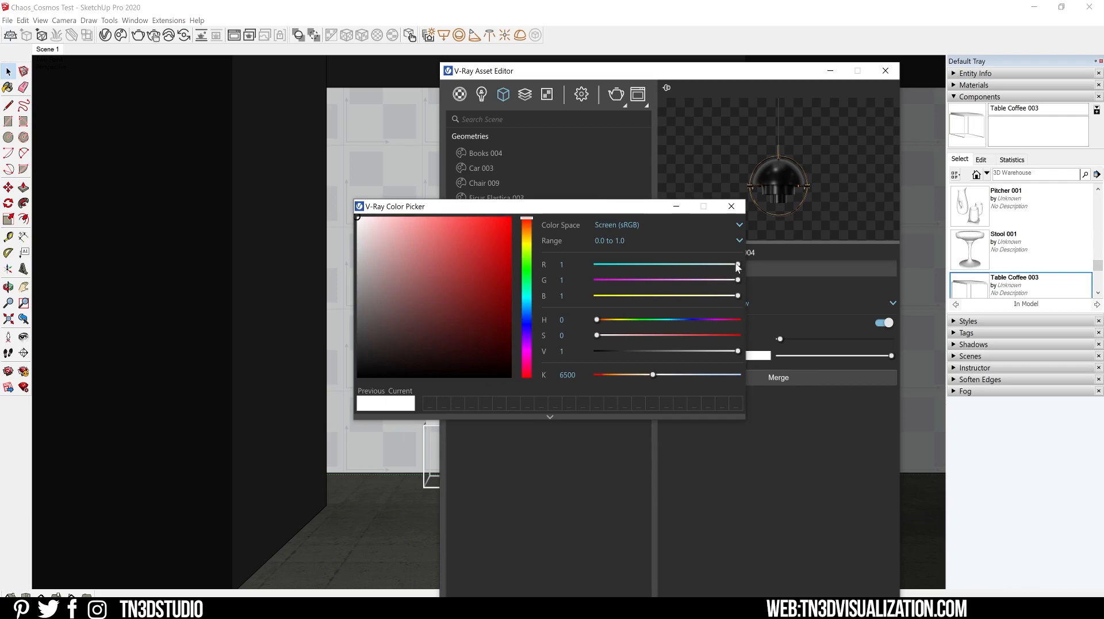
left_click(734, 209)
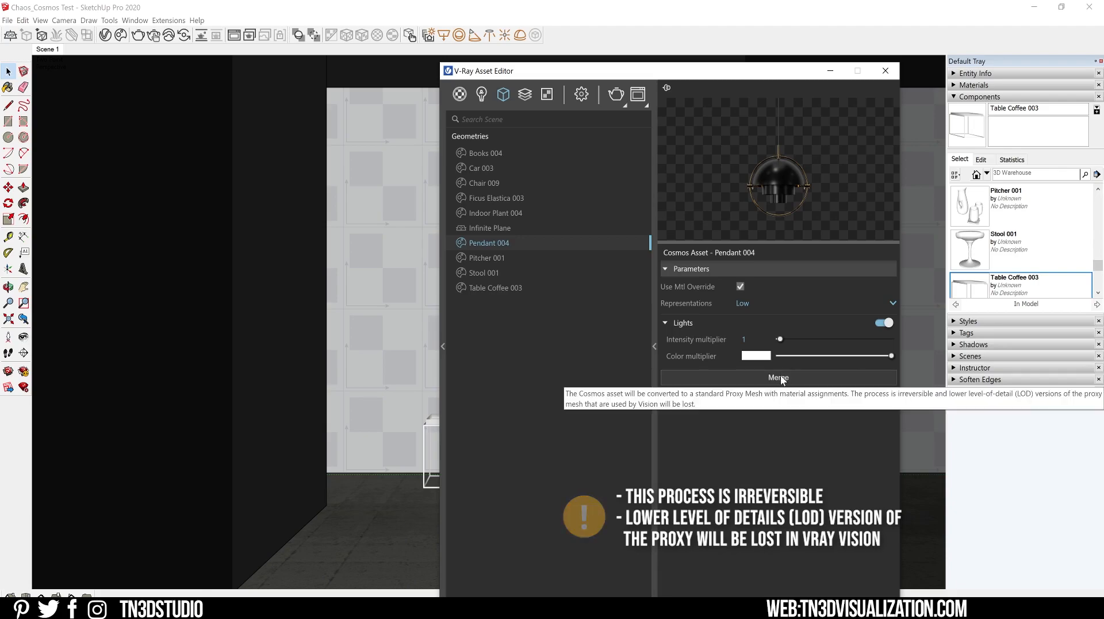
Step: Merge Pendant 004 into an editable proxy mesh and inspect its black metal material
left_click(781, 377)
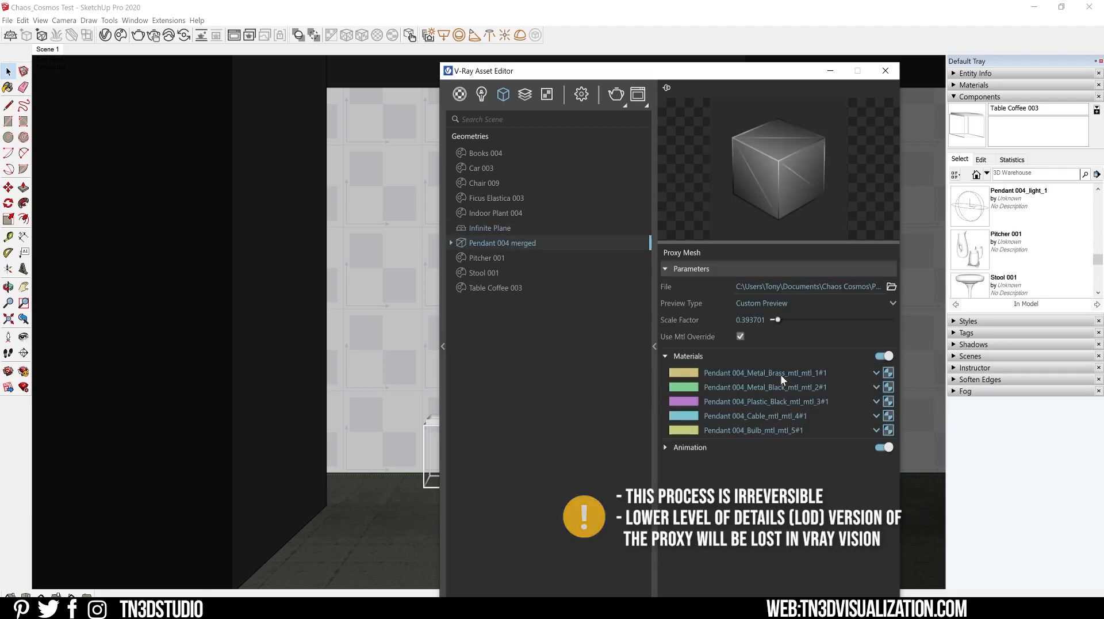
left_click(885, 372)
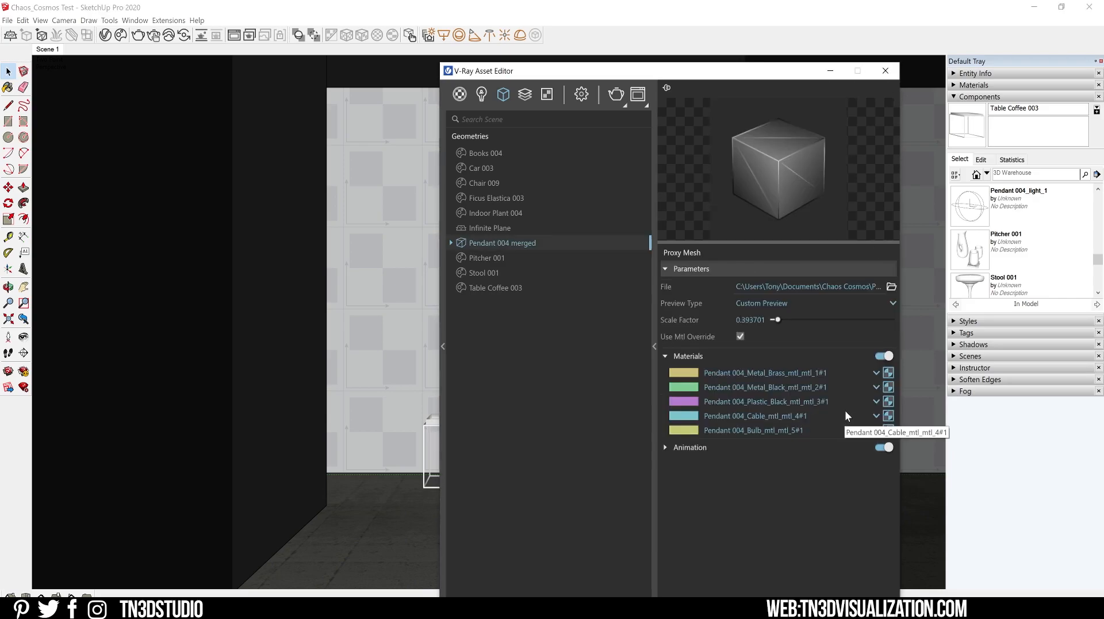
left_click(888, 387)
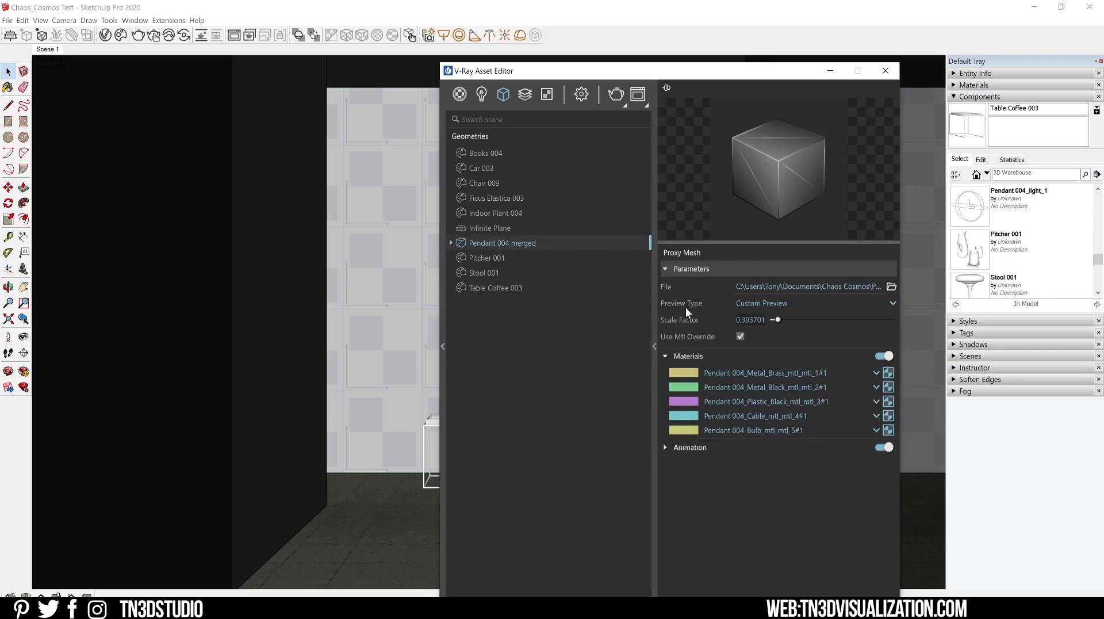
Step: Give the Pendant 004_light_1 sphere light size 4 and intensity 1000 in Lights
left_click(482, 95)
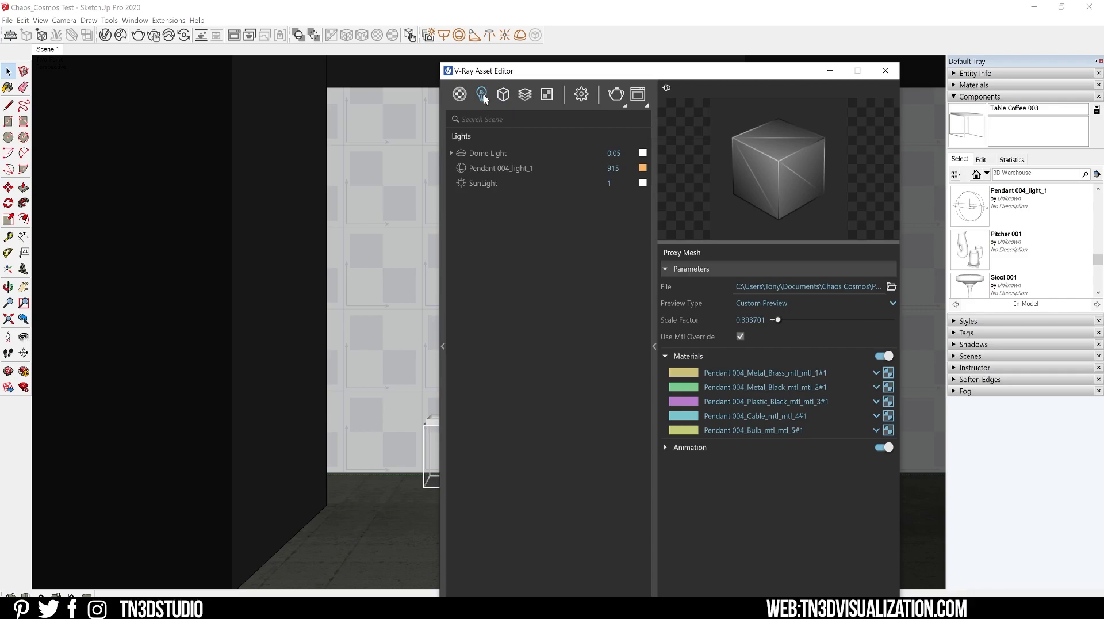
left_click(488, 168)
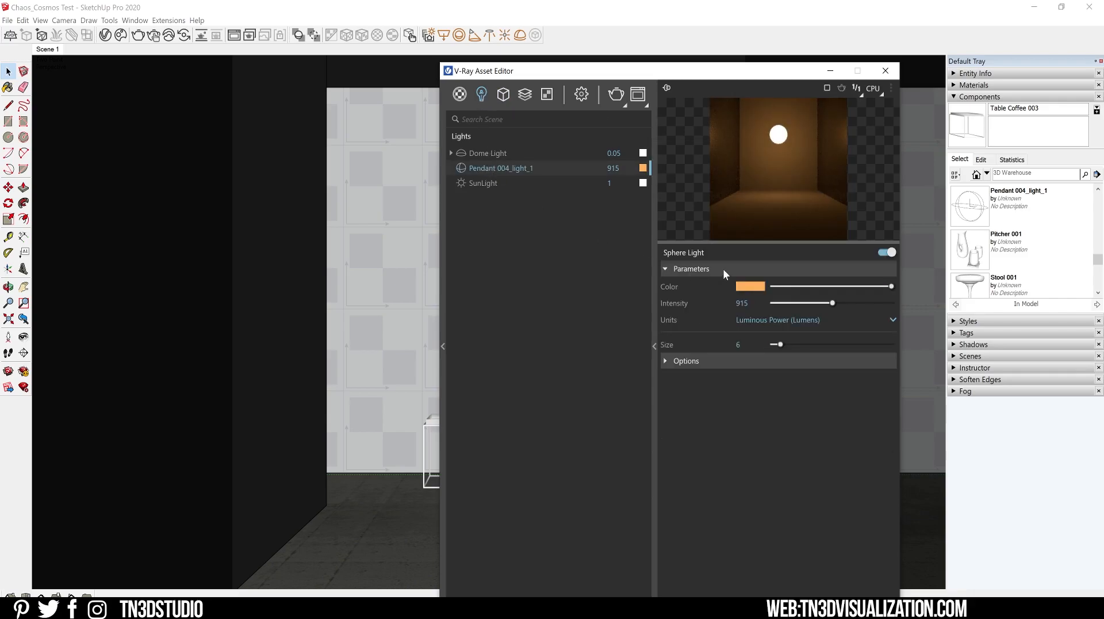
left_click(692, 360)
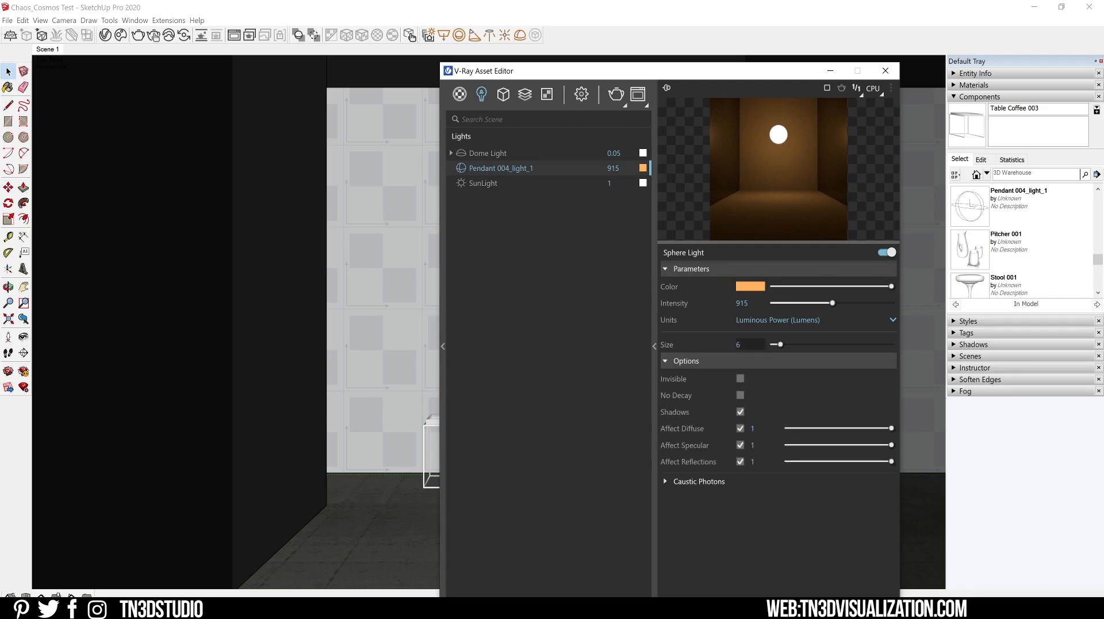
type("4")
key("Return")
type("1000")
key("Return")
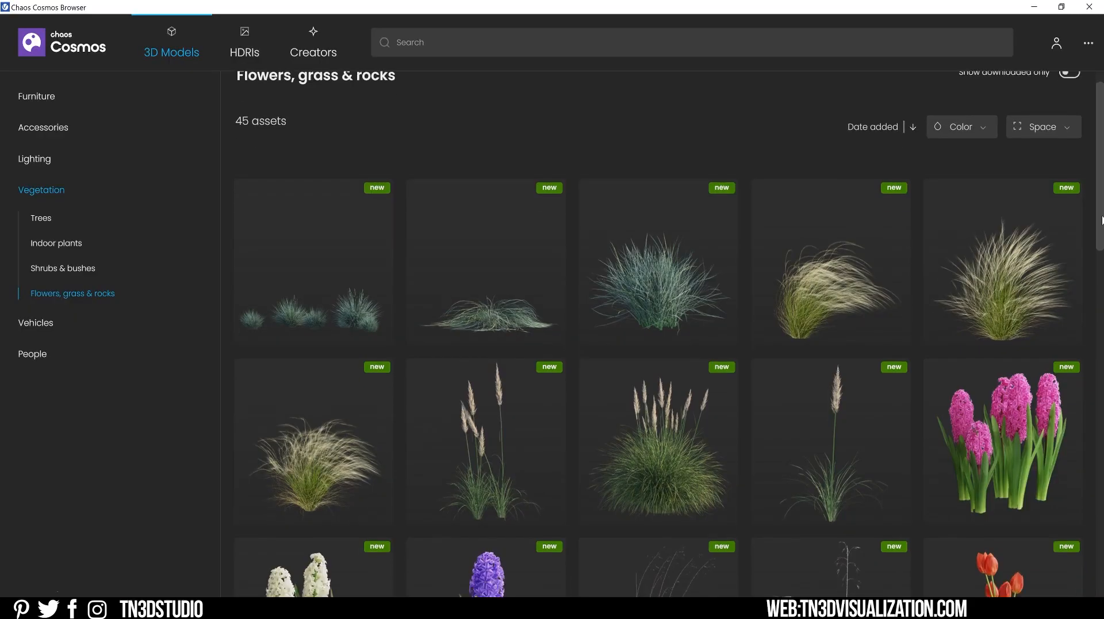
scroll(1096, 282, "down", 3)
left_click_drag(1096, 282, 1092, 439)
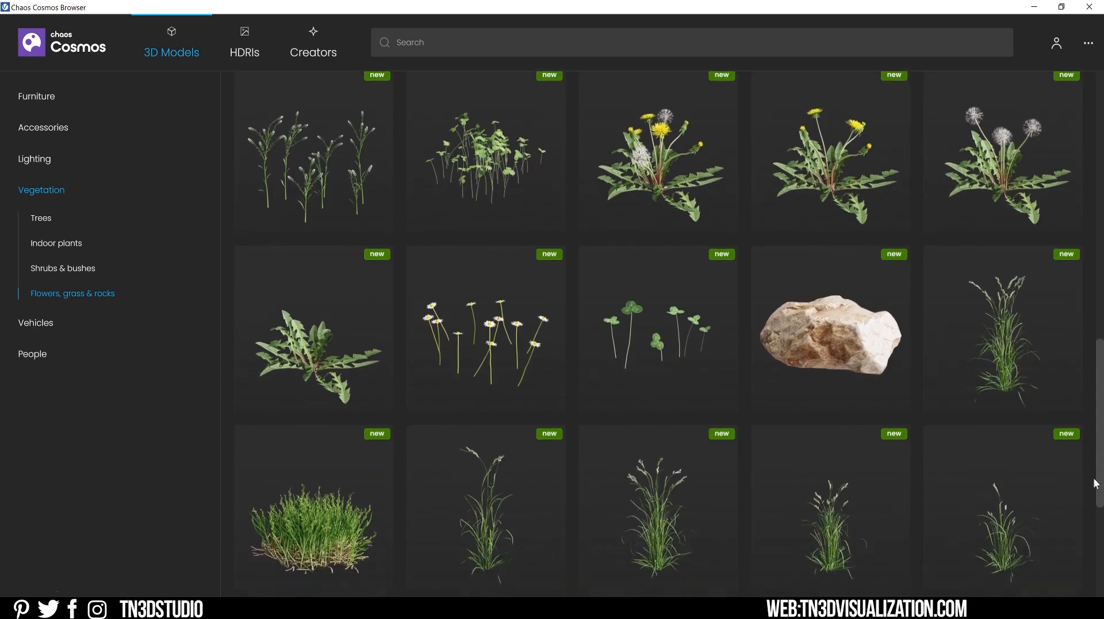
Step: Scroll Flowers, grass & rocks and switch to the Indoor plants vegetation category
mouse_move(1092, 439)
left_mouse_down()
mouse_move(1096, 211)
mouse_move(1081, 476)
left_mouse_up()
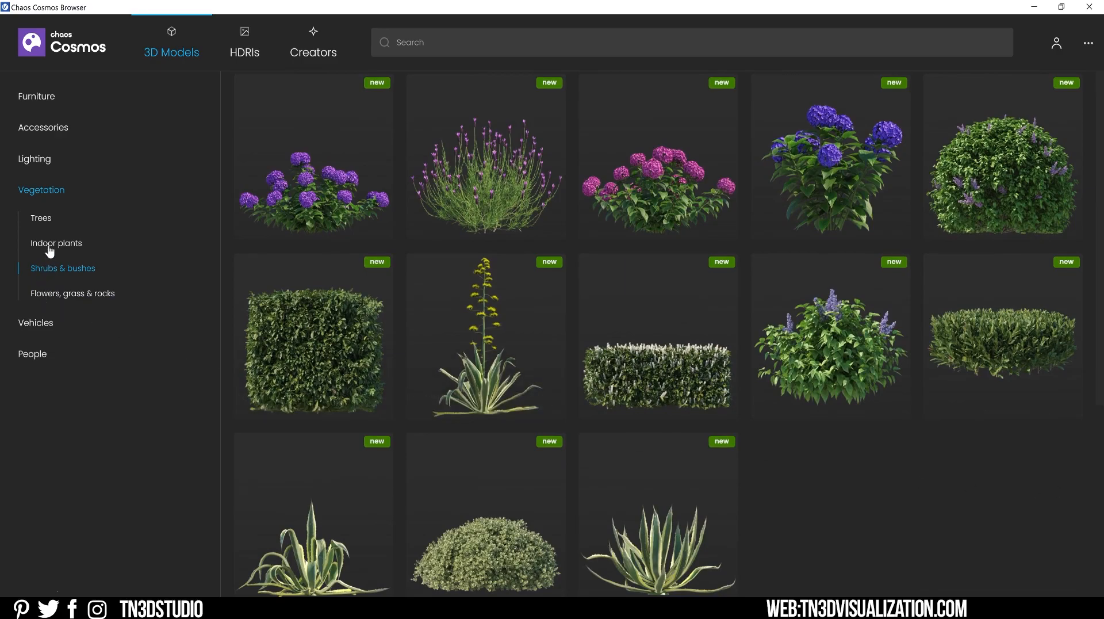
left_click(52, 245)
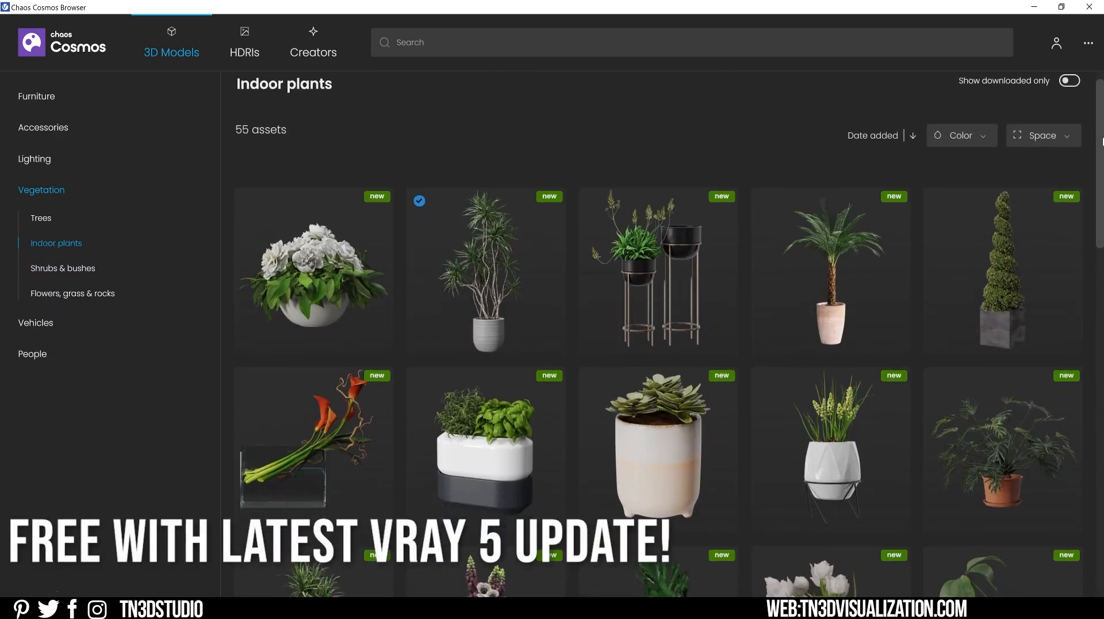
left_click_drag(1102, 127, 1087, 246)
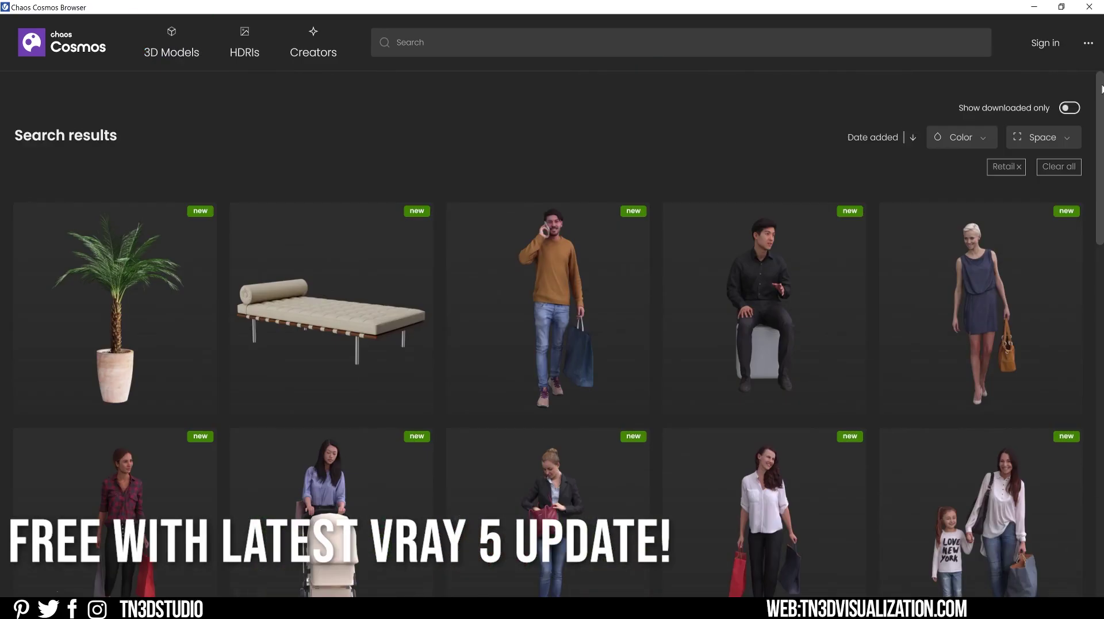
mouse_move(1103, 88)
left_mouse_down()
mouse_move(1086, 225)
mouse_move(1103, 238)
mouse_move(1103, 276)
left_mouse_up()
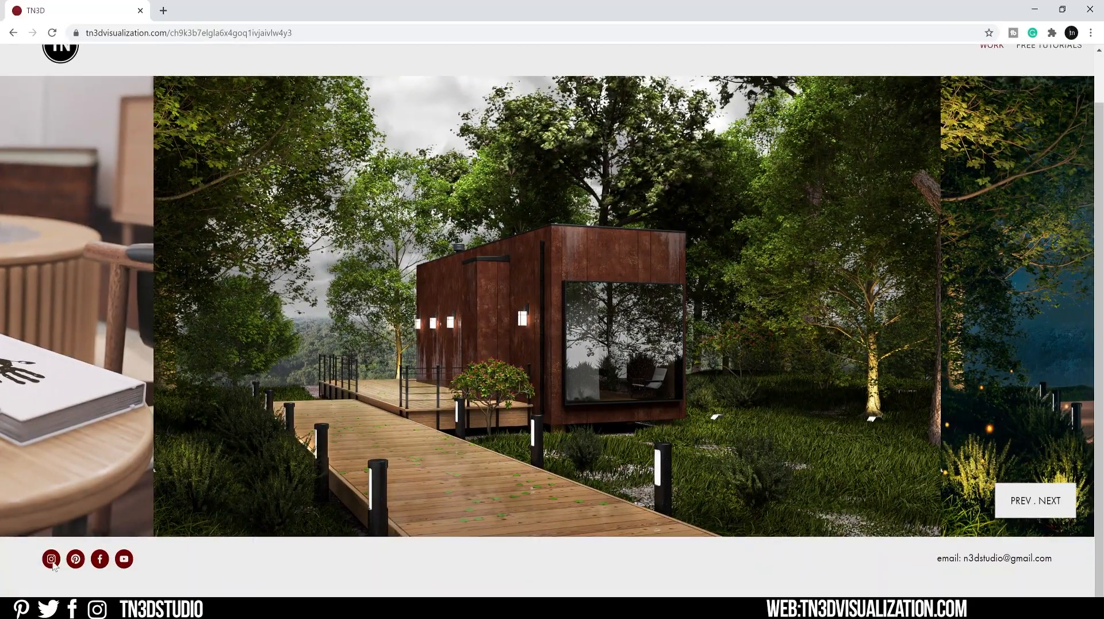
Step: Open the TN3D studio's Instagram profile and Facebook page from the portfolio site
left_click(52, 560)
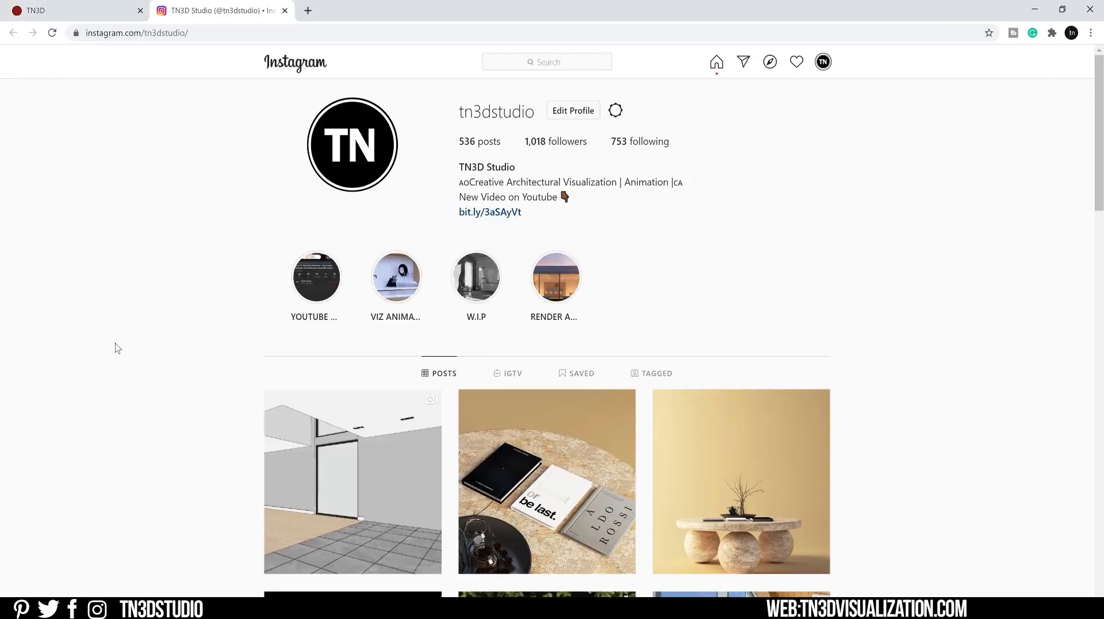
scroll(833, 231, "down", 5)
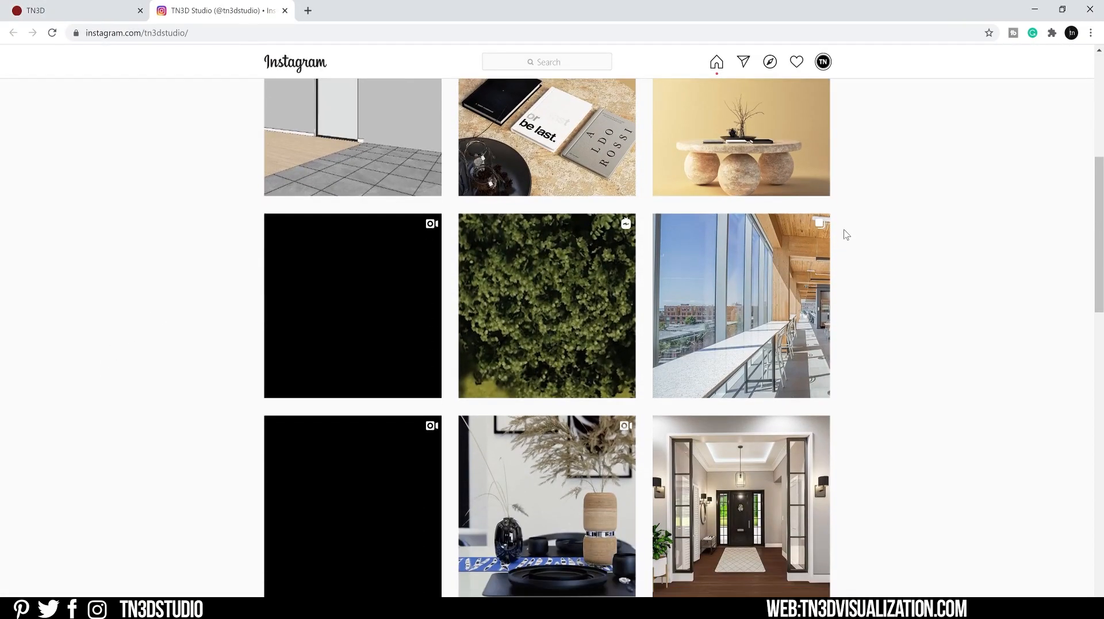
scroll(837, 235, "up", 5)
left_click(119, 11)
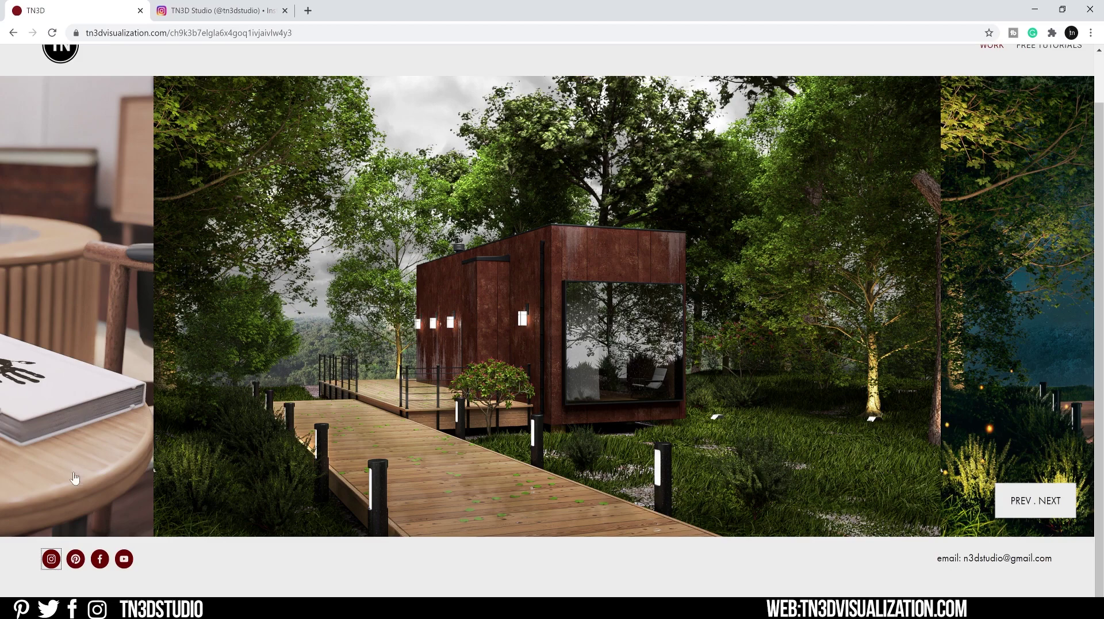
left_click(100, 560)
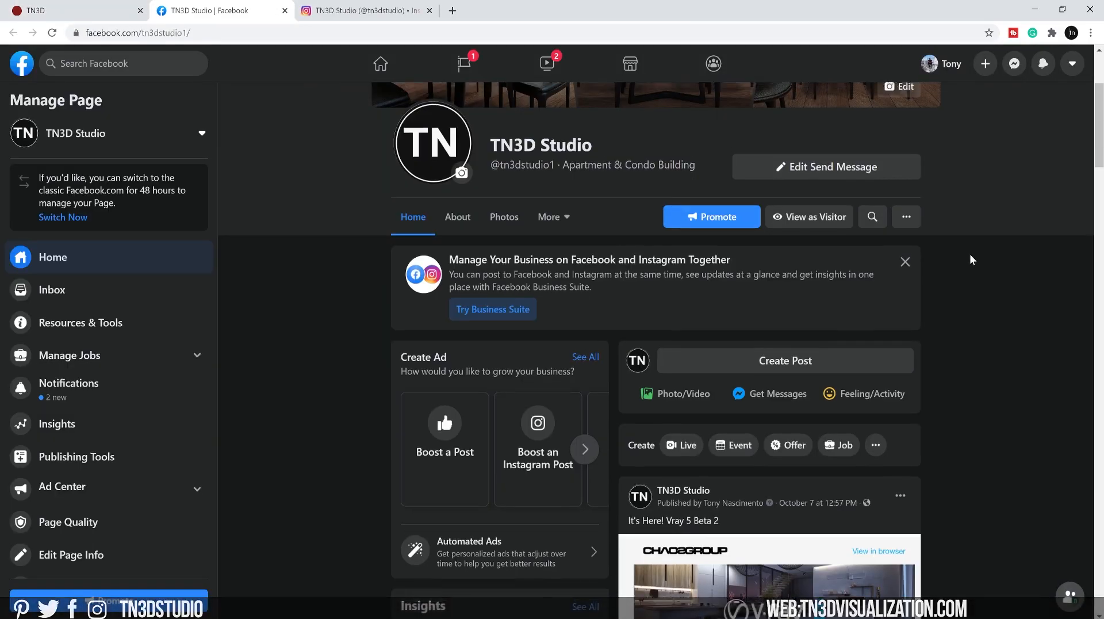